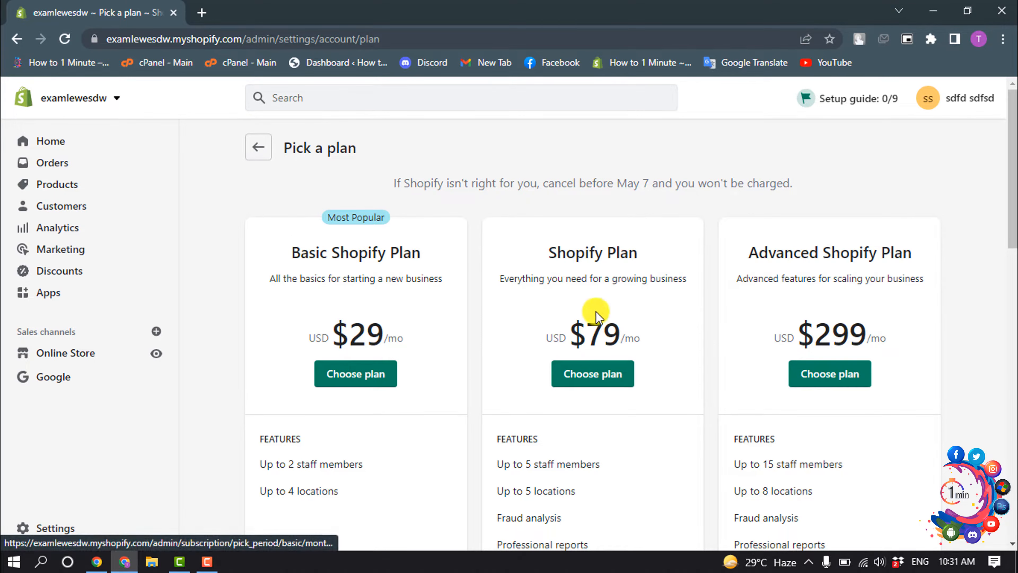
Step: Review the features, payment fees and shipping options of the Basic Shopify, Shopify and Advanced Shopify plans
scroll(860, 319, down, 10)
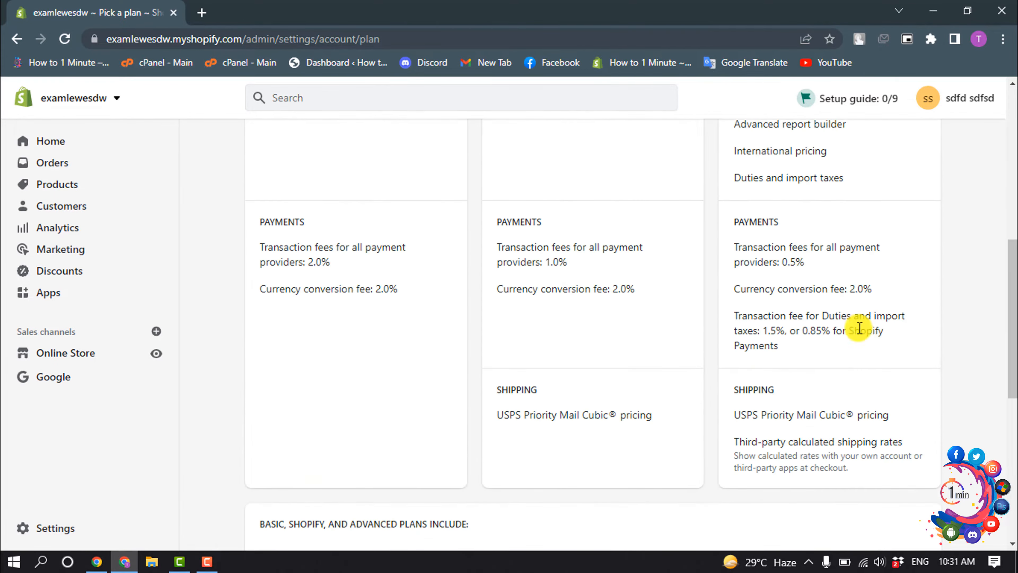
scroll(784, 359, up, 10)
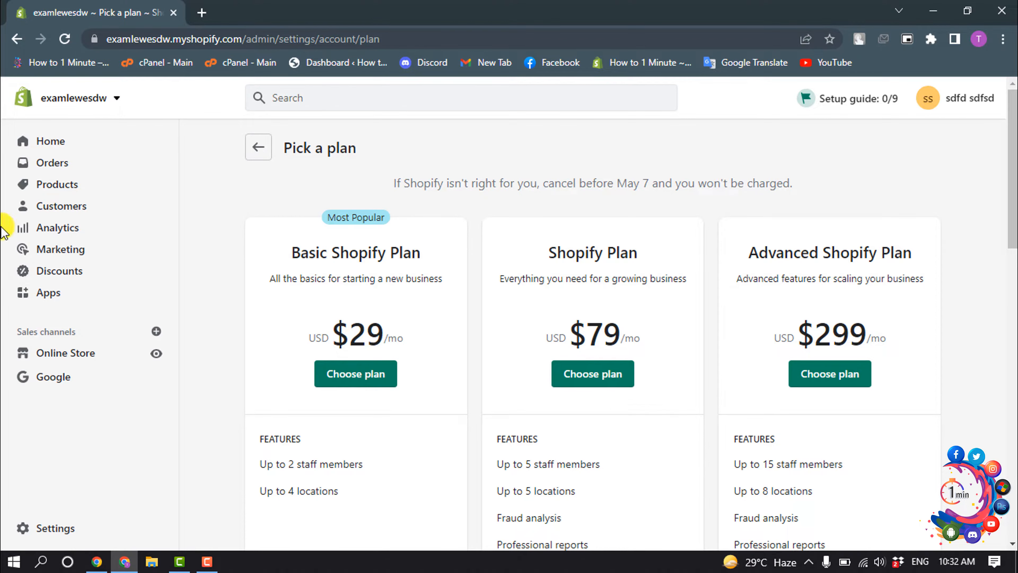
Step: Return to the admin home and examine the setup tips for adding a domain, accepting payments and setting shipping rates
click(74, 140)
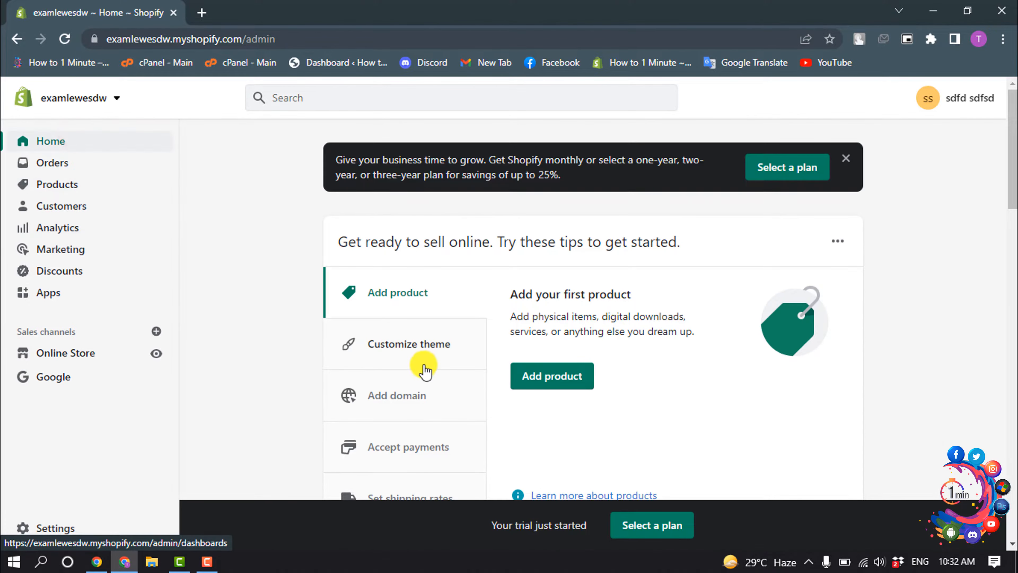
click(413, 396)
scroll(412, 401, down, 4)
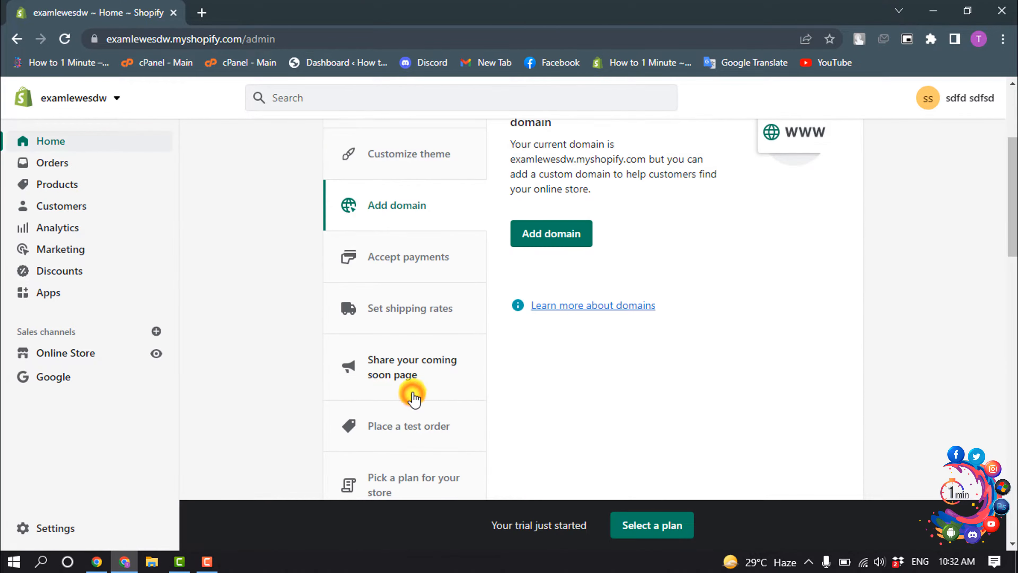
scroll(656, 316, up, 2)
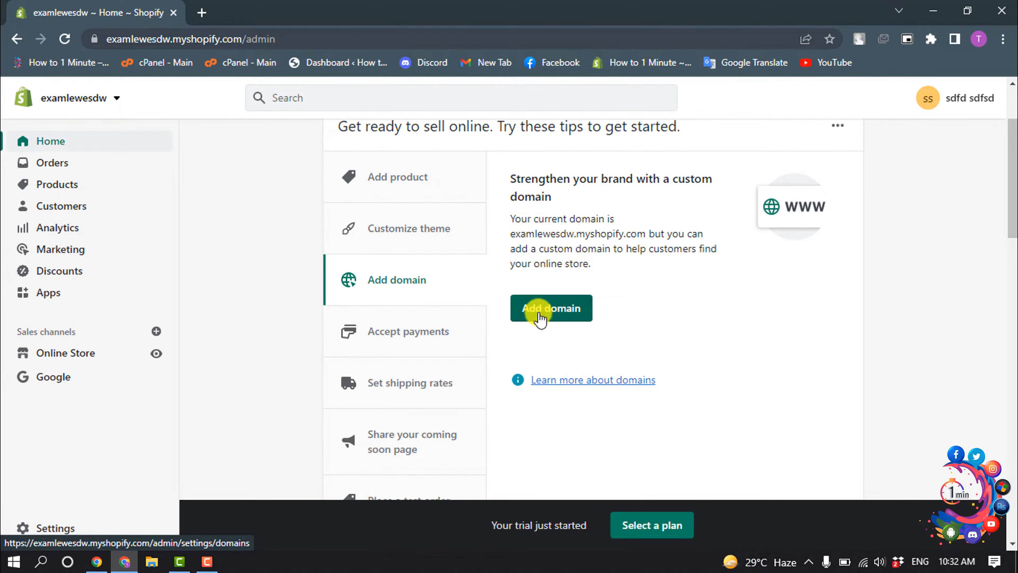
click(383, 335)
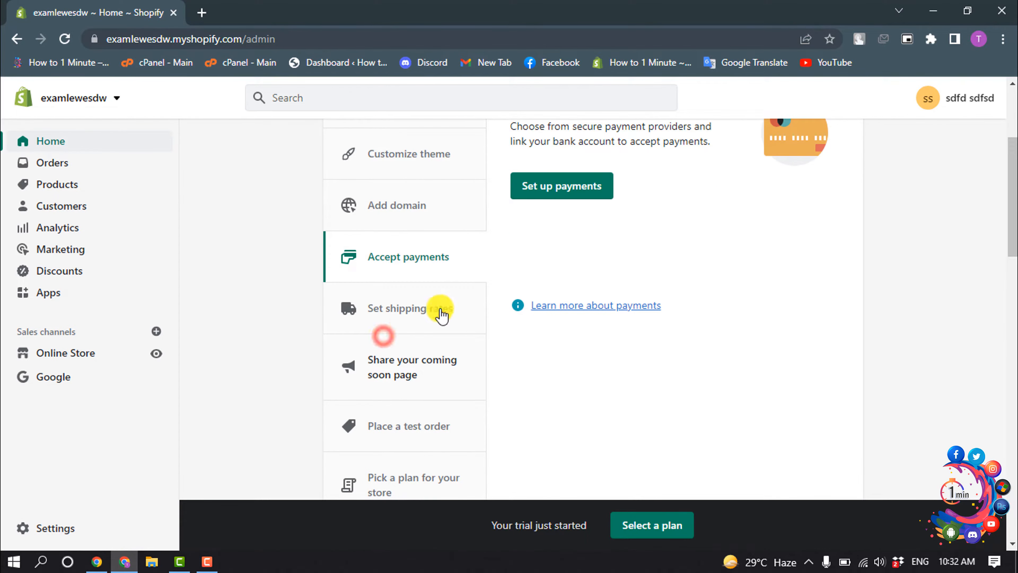
scroll(443, 315, up, 2)
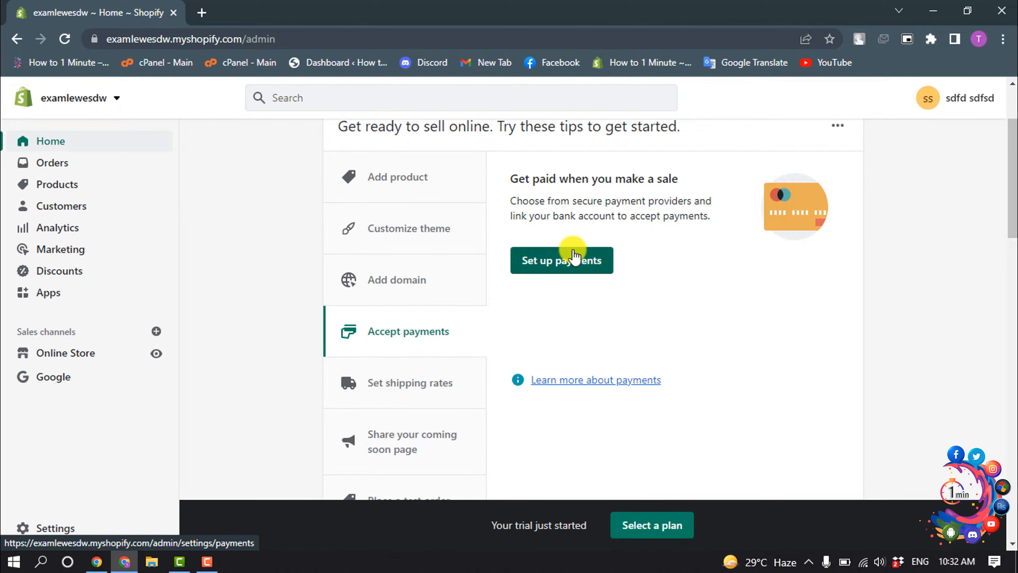
scroll(481, 309, down, 2)
click(369, 316)
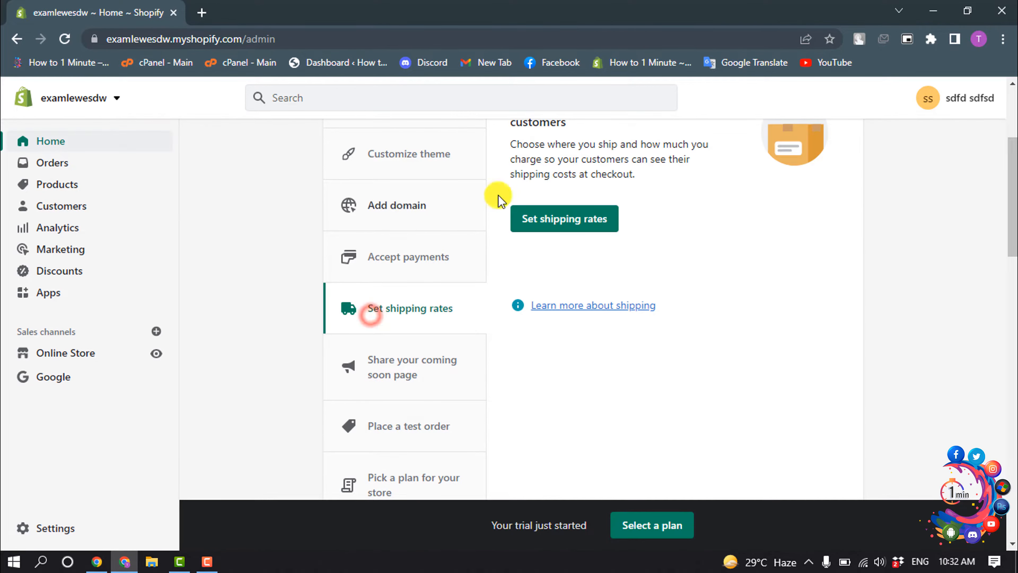
scroll(625, 208, up, 2)
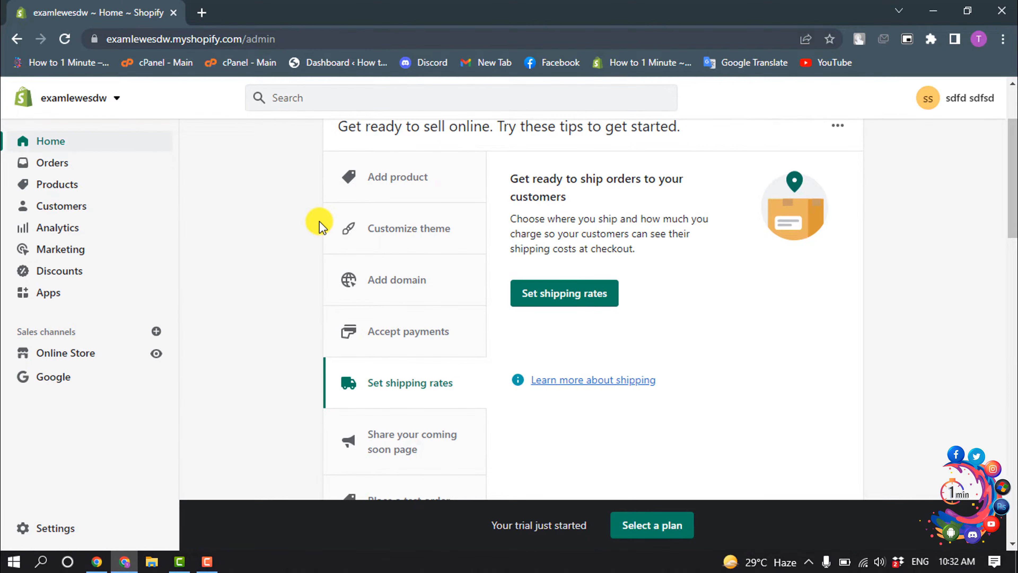
scroll(322, 226, up, 2)
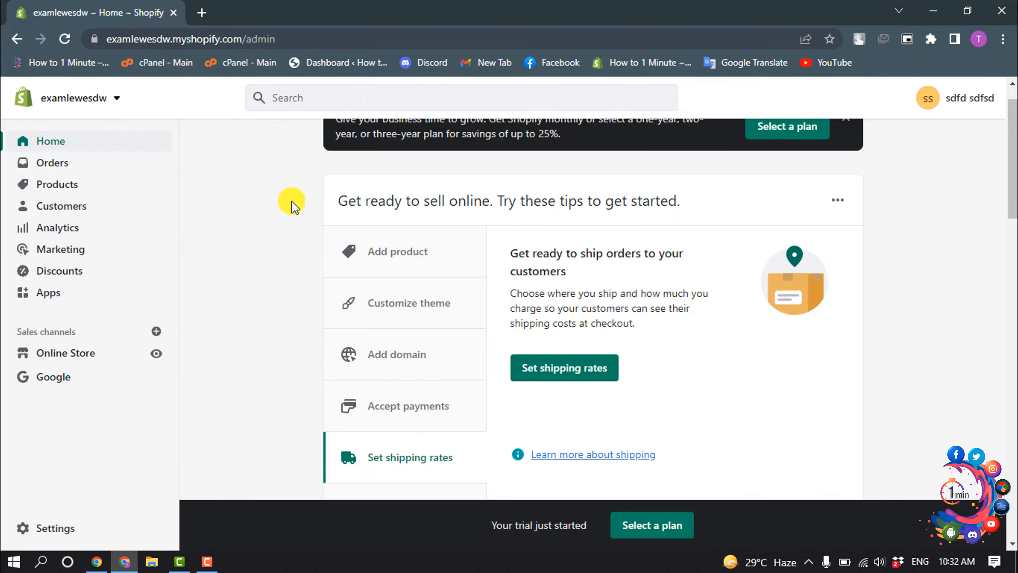
Step: Start adding a new product in the store's product section
click(54, 186)
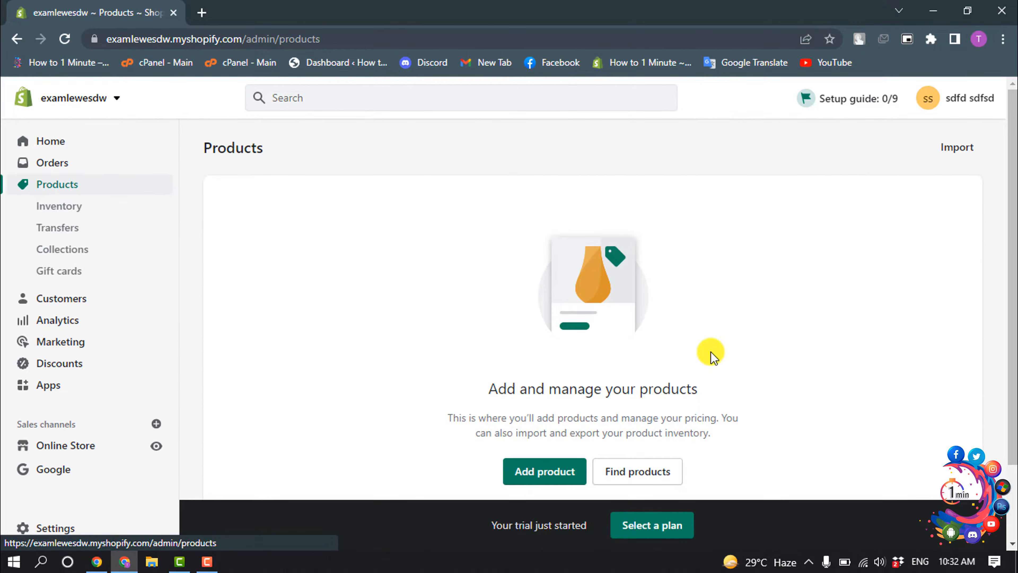
scroll(710, 351, down, 2)
click(522, 413)
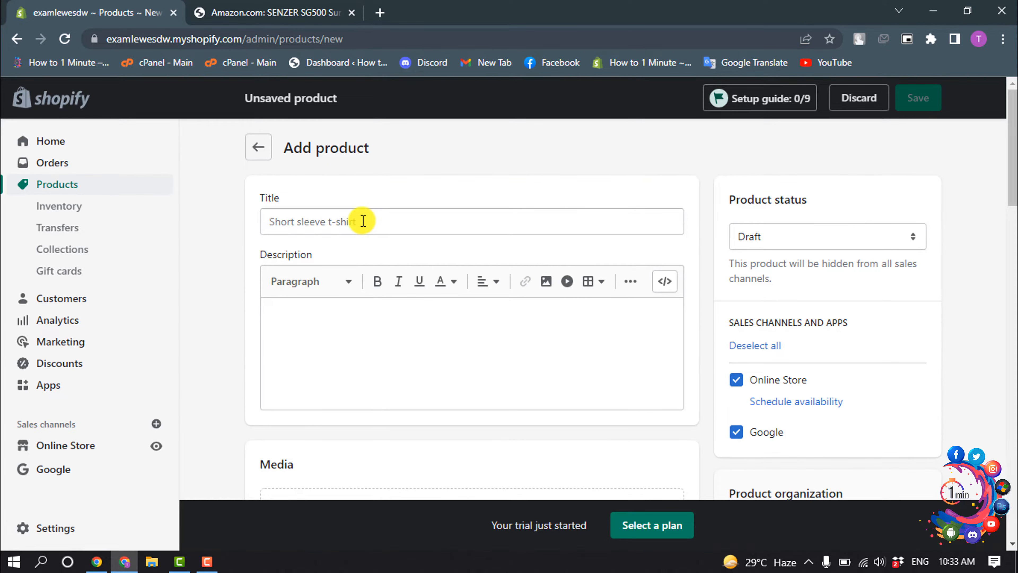
Step: Paste the SENZER SG500 Surround Sound Pro Gaming Headset title and its "About this item" text as the product's title and description
click(362, 221)
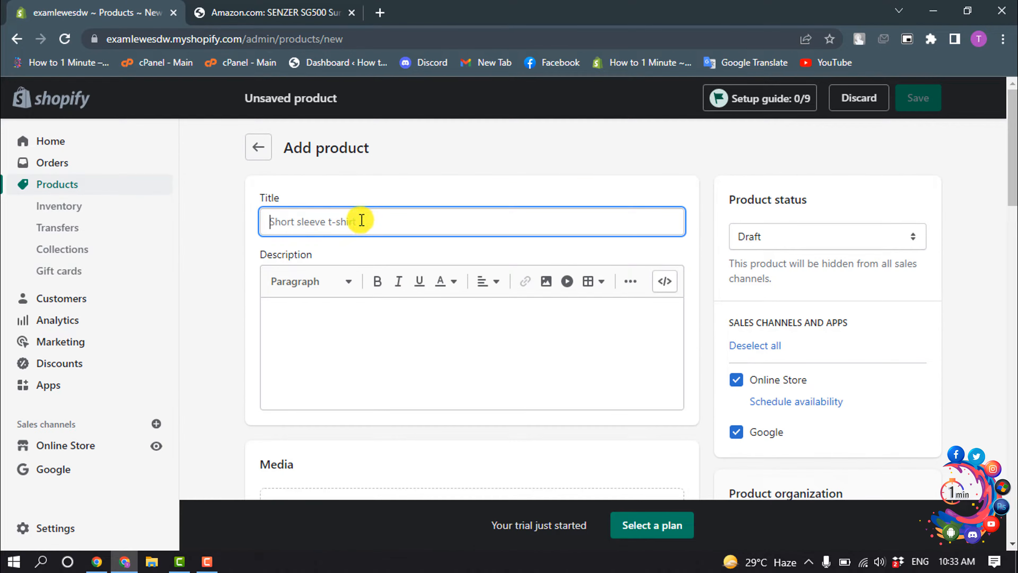
key(ctrl+v)
drag(329, 215, 221, 227)
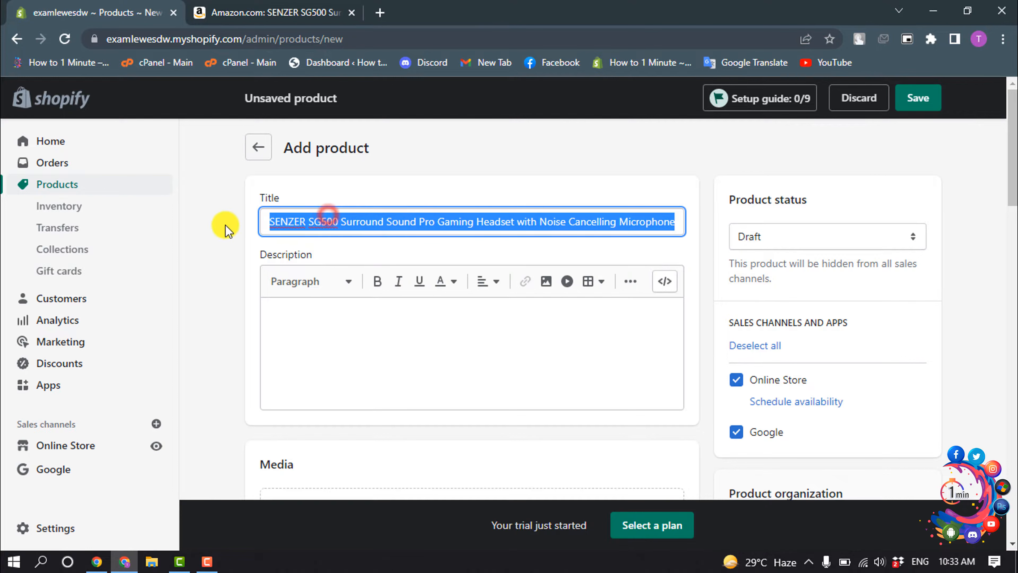
click(332, 331)
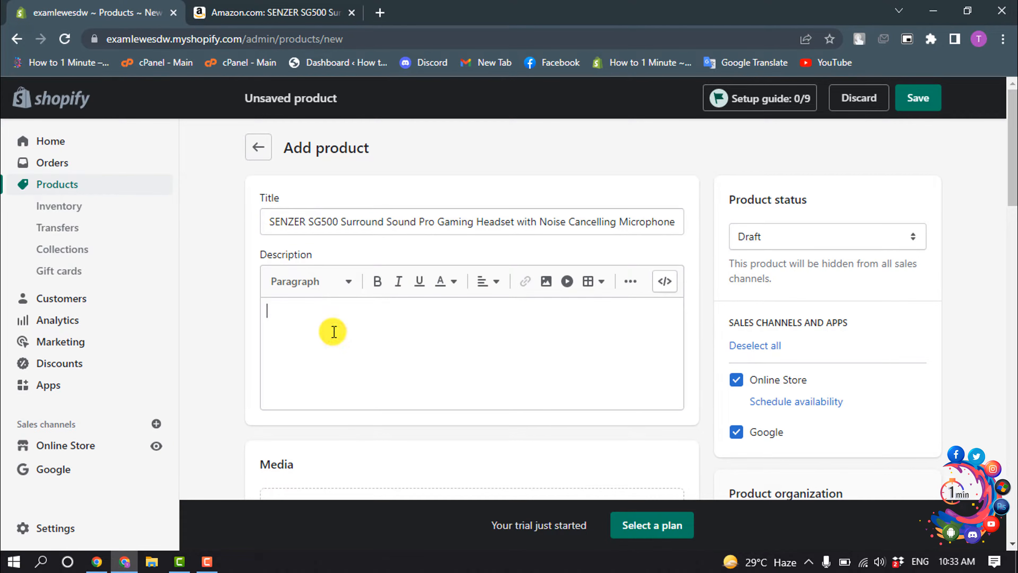
text(About this item [FOLDABLE & DETACHABLE EAR PADS]: Features flexible headphones with telescopic arms and detachable ear pads. The headphones fold inside the arm, making them perfect for easy storage and travelling and the ear pads are magnetic, allowing them to be conveniently attached and removed, making them easier to clean and maintain compared with other headphones. [COMFORTABLE LIGHTWEIGHT DESIGN]: Comfortable for kids and adults alike, the detachable memory foam ear cushions are extremely lightweight, allowing for up to 8 hours usage without excess pressure build up, meaning you won't feel any discomfort even after many hours of gaming. The overall weight is only 0.68lb approximately 40% lighter than standard gaming headsets.)
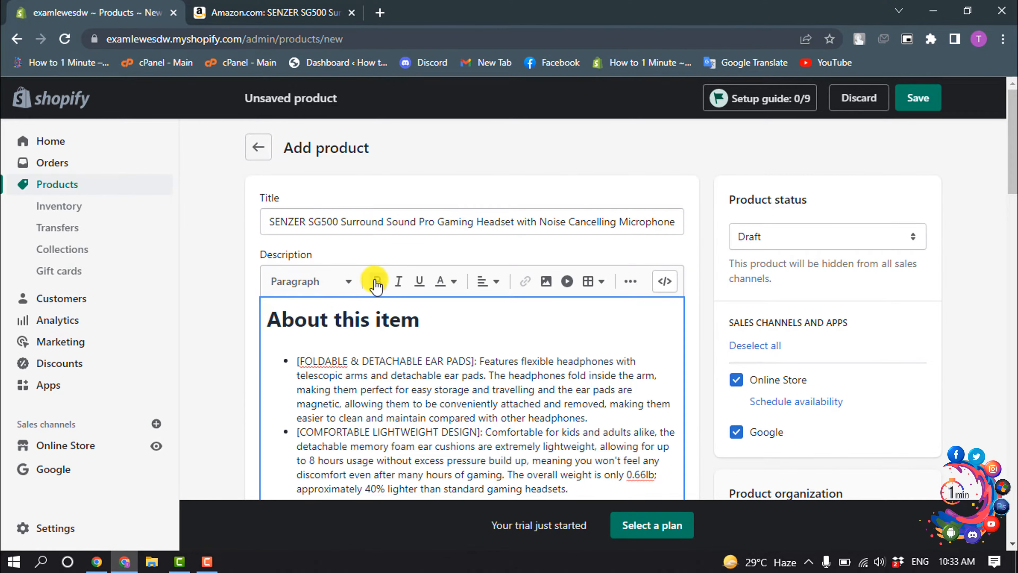
Step: Upload the three red and orange backpack images from the Photo folder as the product's media
scroll(375, 404, down, 10)
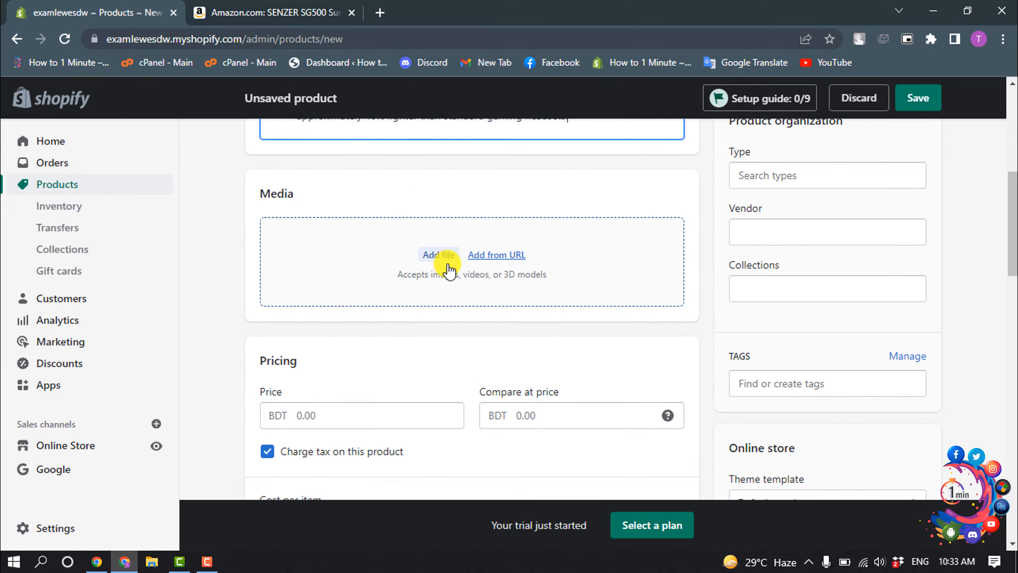
click(438, 257)
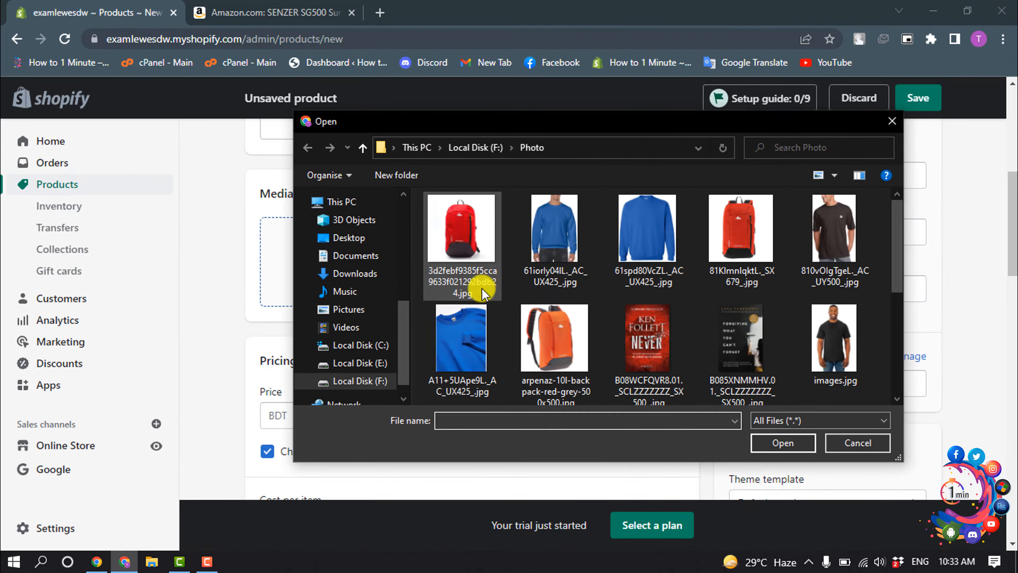
click(467, 261)
ctrl+click(564, 330)
ctrl+click(732, 254)
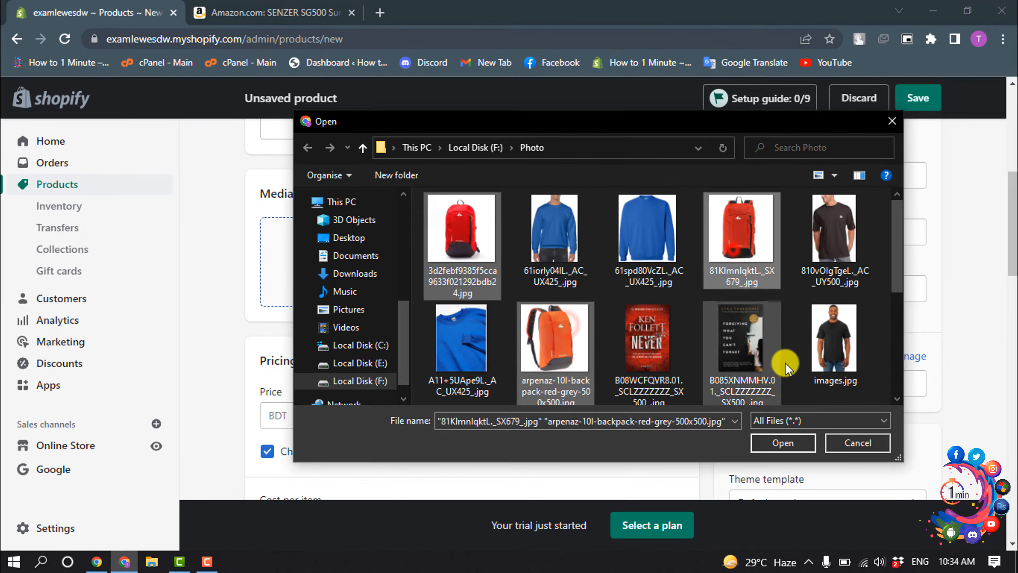
click(782, 443)
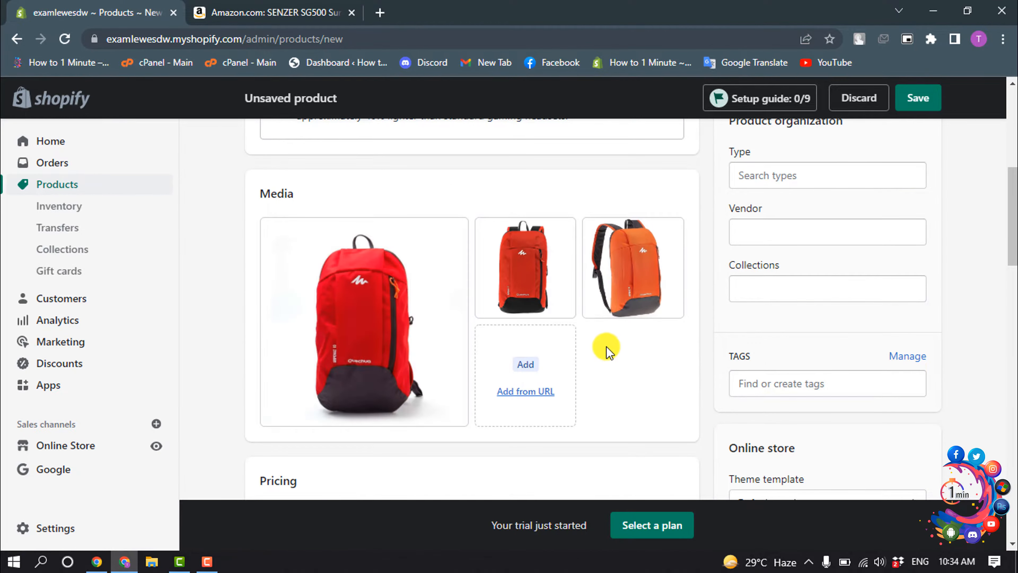
Step: Set the product's price to BDT 300 and its compare-at price to BDT 290
scroll(606, 349, down, 5)
click(308, 311)
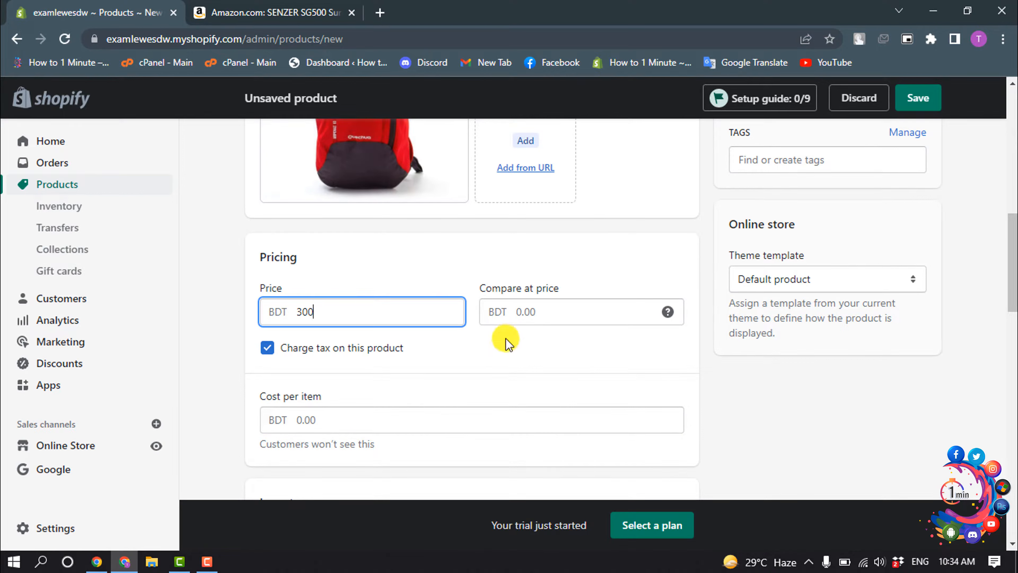
click(523, 315)
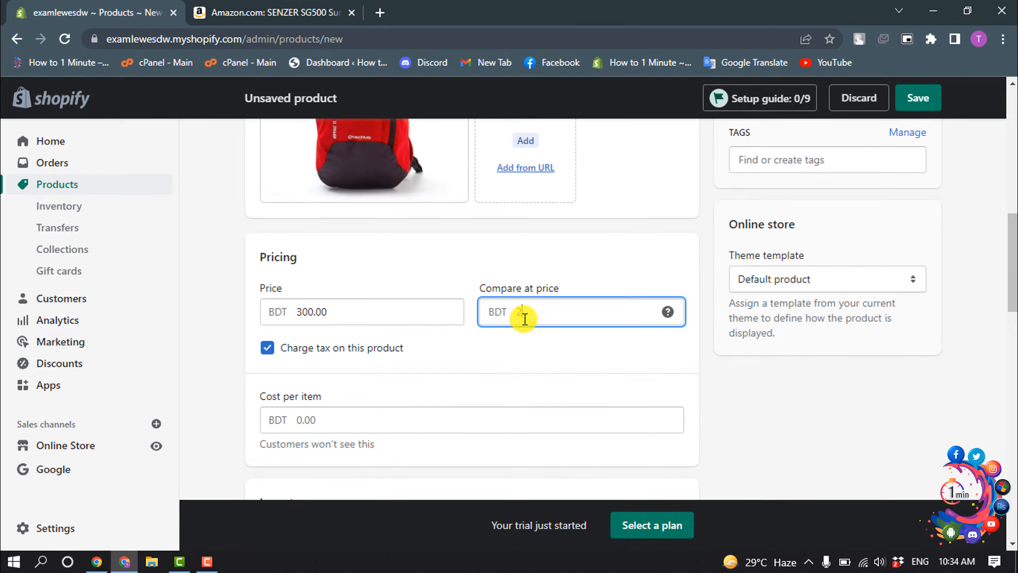
click(504, 332)
Step: Set the product's cost per item to BDT 23
scroll(505, 328, down, 4)
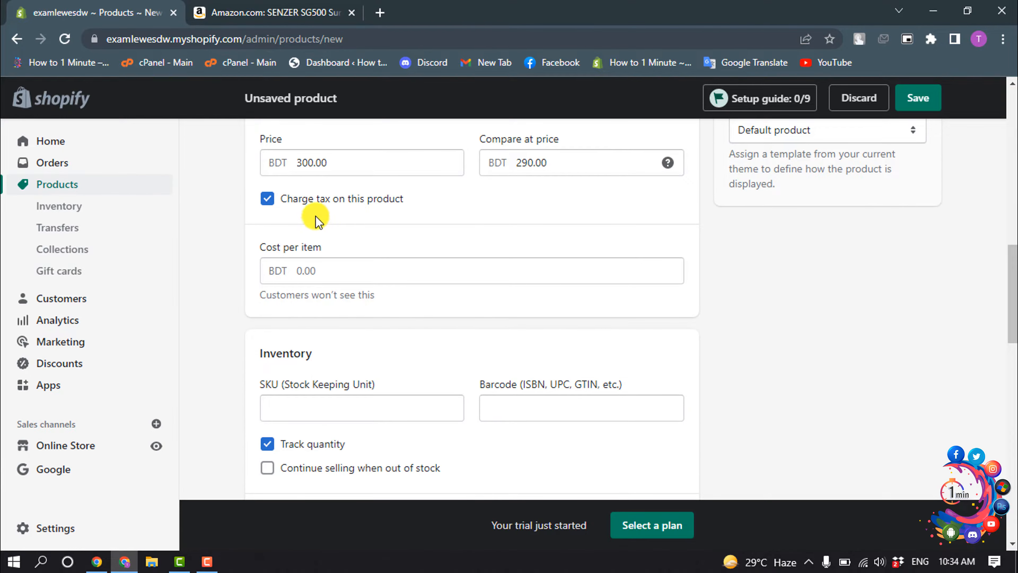
click(328, 266)
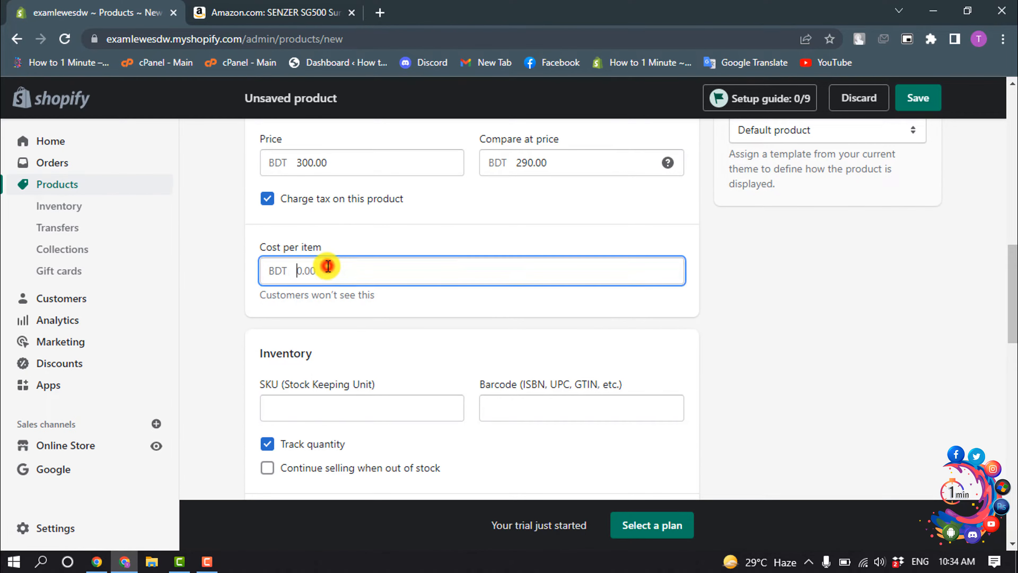
text(23)
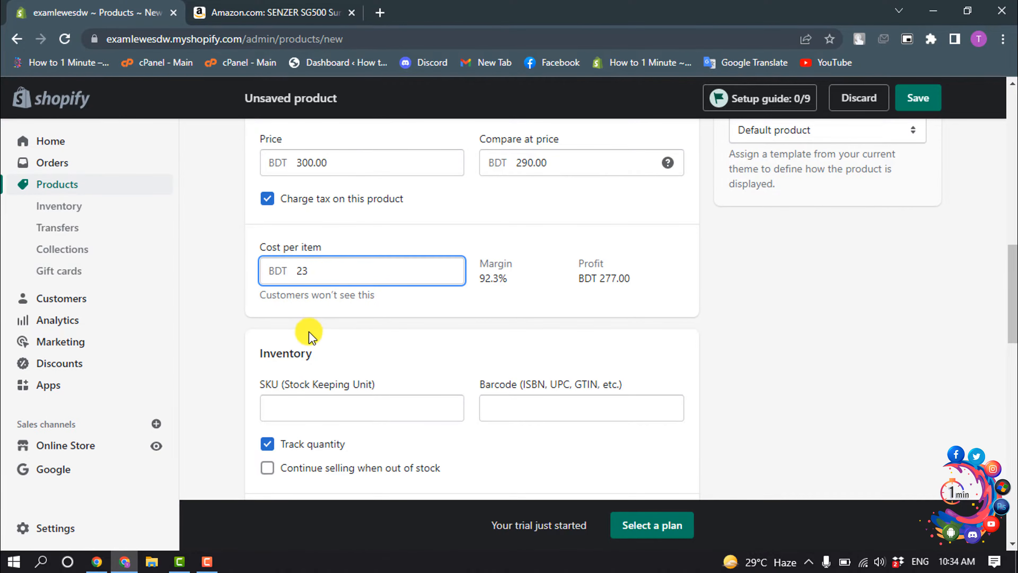
Step: Allow the product to continue selling when out of stock in its inventory settings
scroll(309, 336, down, 3)
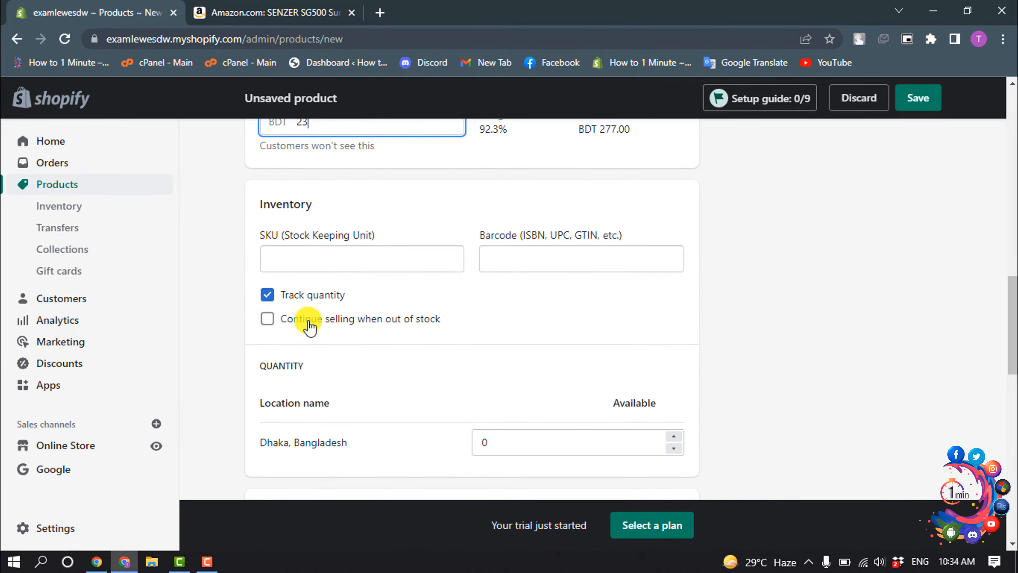
click(310, 257)
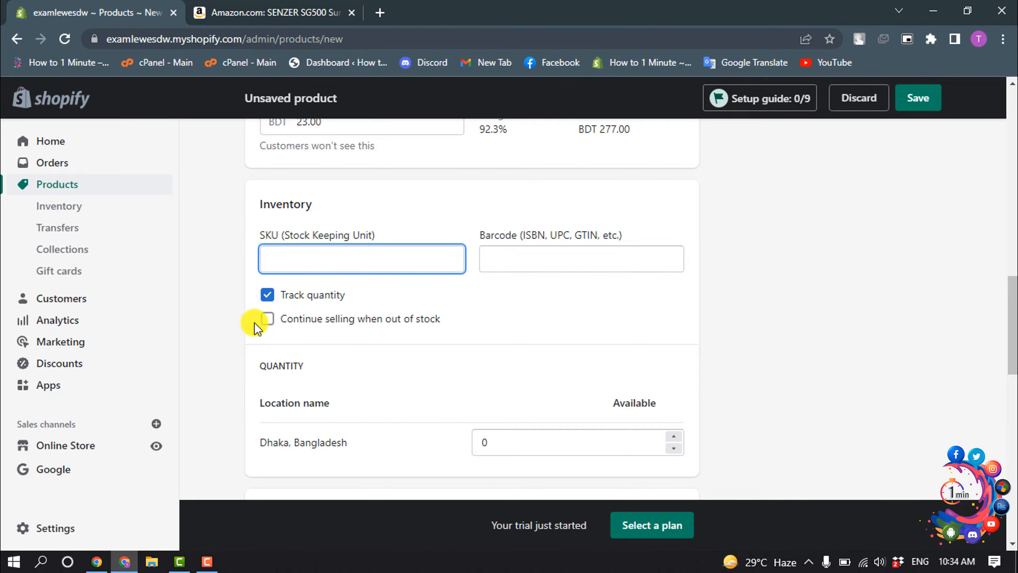
click(282, 326)
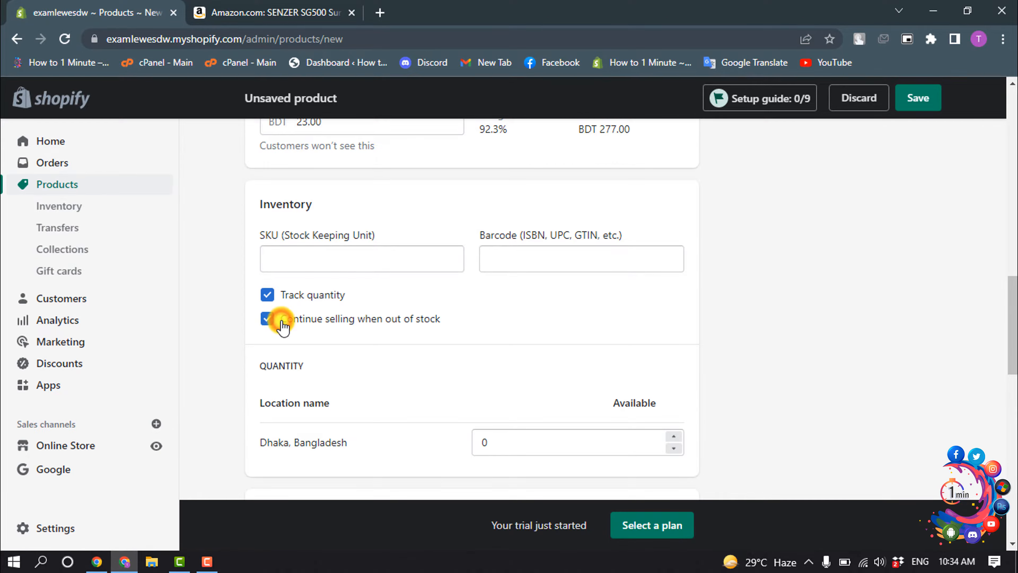
Step: Set the product's shipping weight to 1 kg
scroll(283, 325, down, 7)
scroll(282, 319, up, 2)
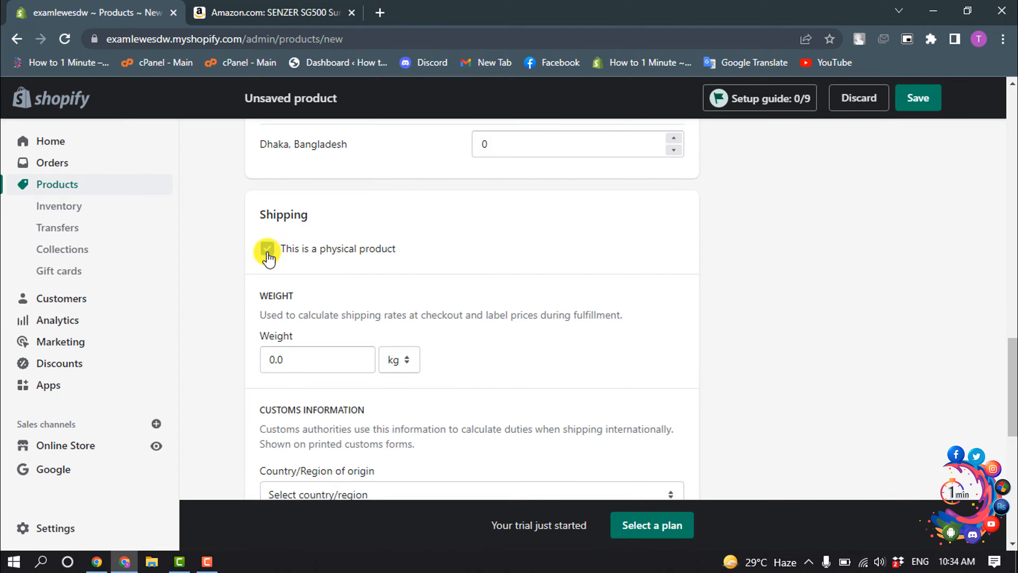
scroll(382, 341, down, 2)
scroll(353, 284, up, 2)
scroll(265, 260, down, 4)
double_click(285, 210)
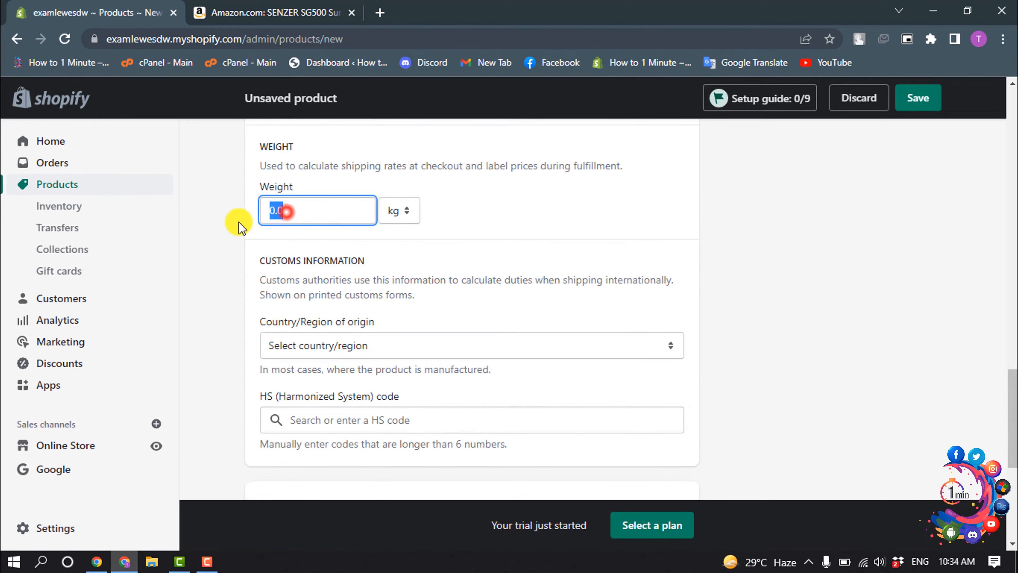
text(1)
click(239, 226)
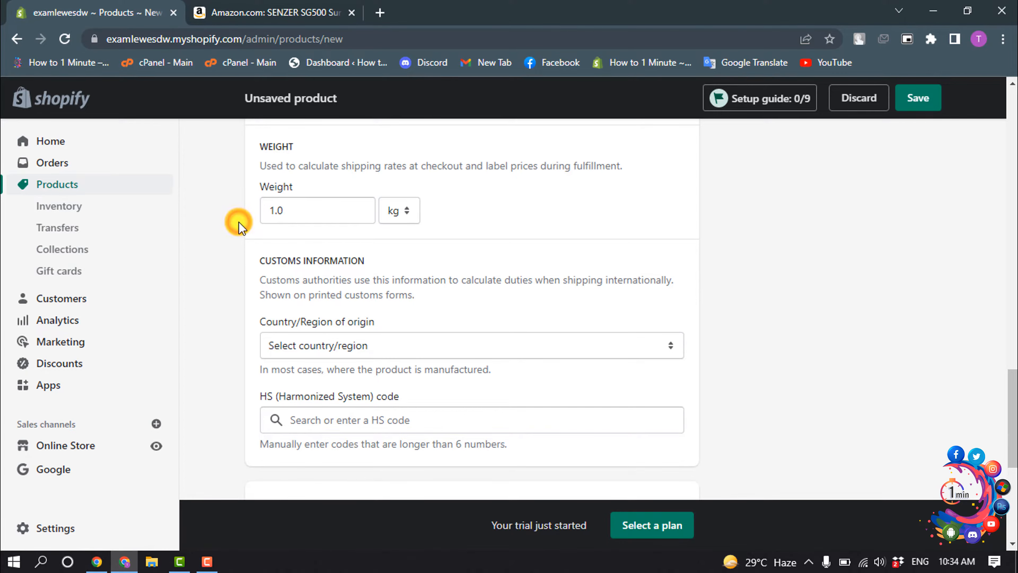
Step: Enable options for the product and choose Size as the first option's name
scroll(239, 225, down, 5)
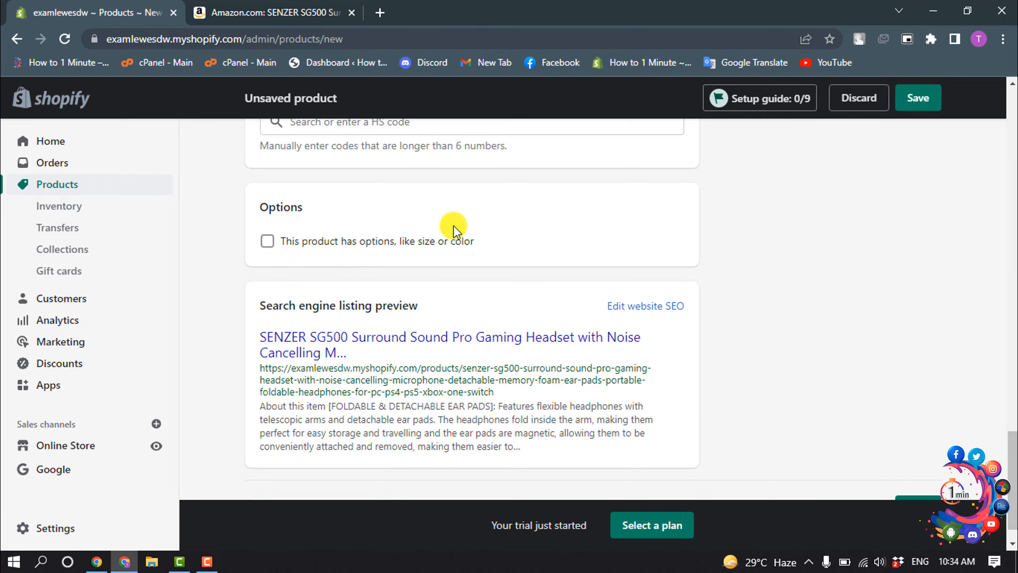
click(308, 248)
scroll(307, 248, down, 2)
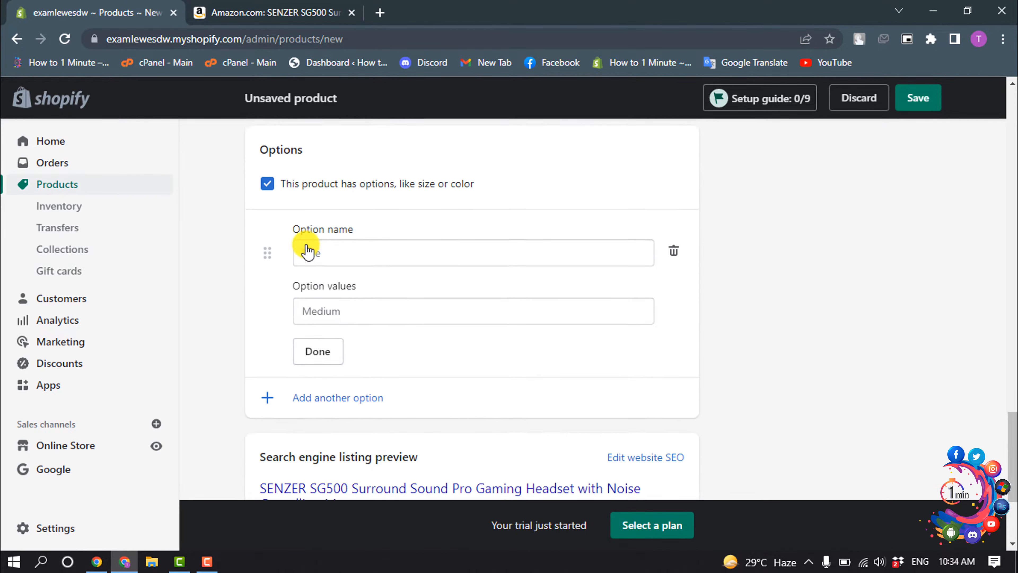
click(325, 235)
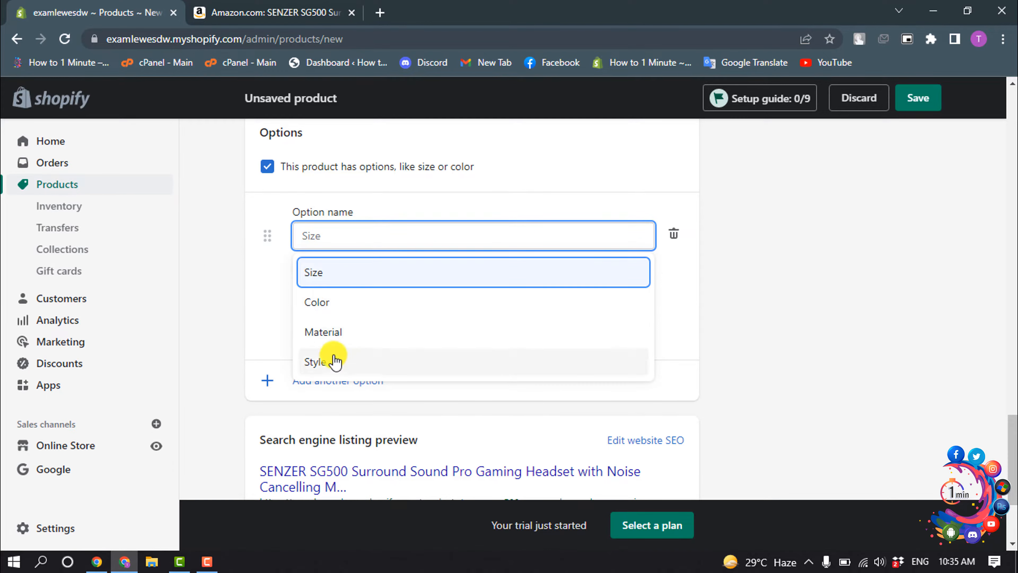
click(329, 275)
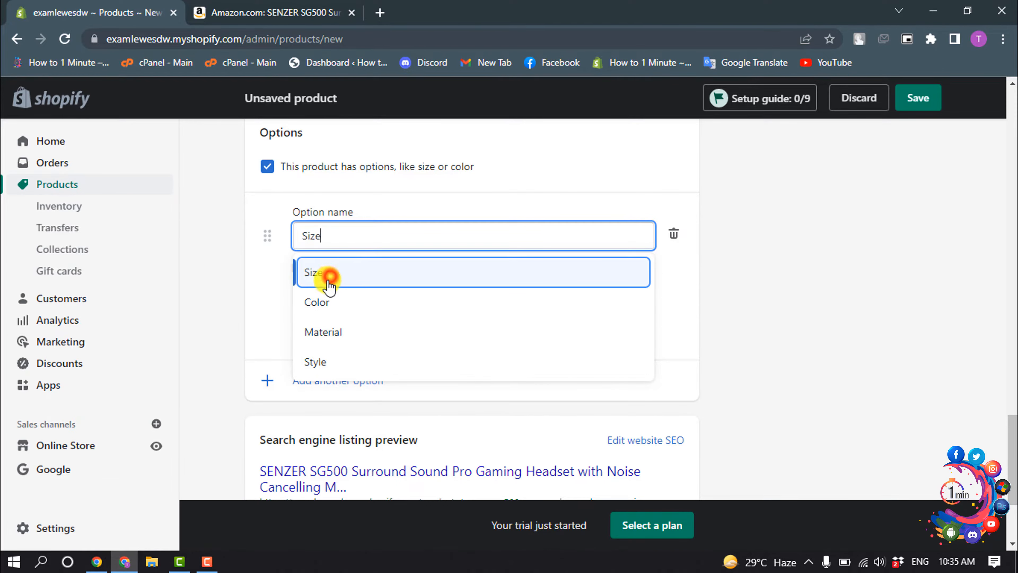
Step: Give the Size option the values large, medium and small and finish editing the option
click(323, 295)
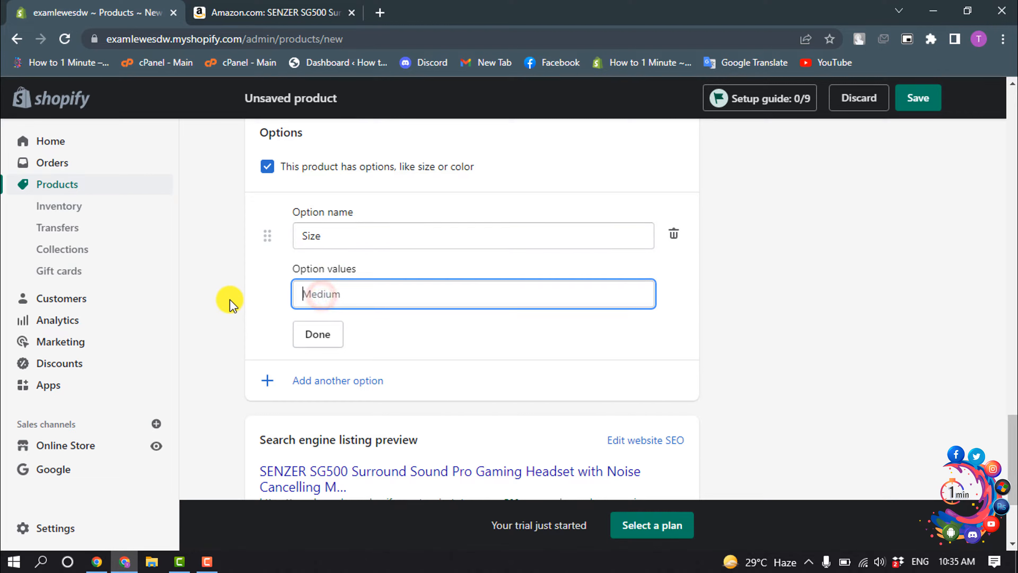
text(large)
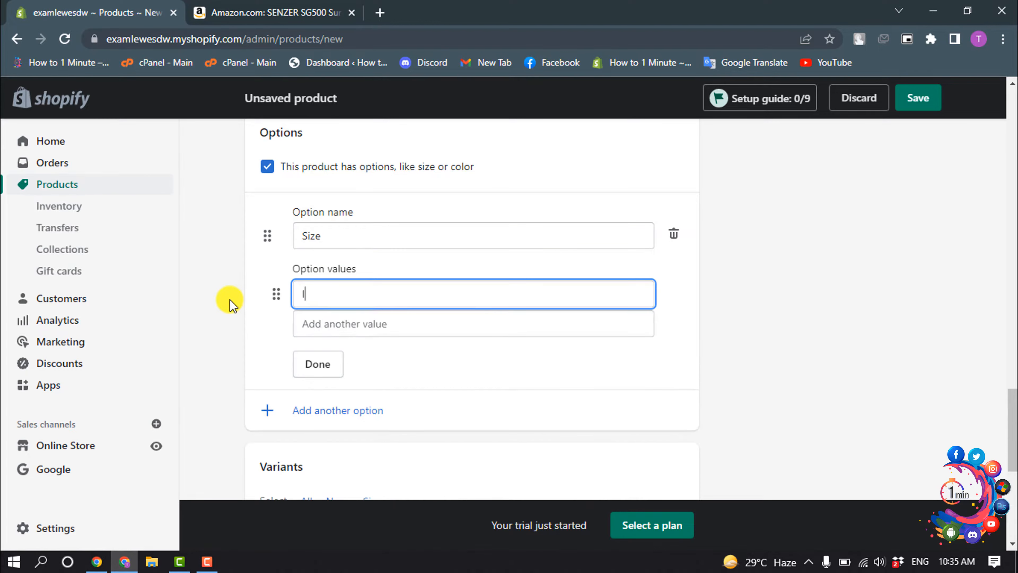
click(352, 323)
text(medium)
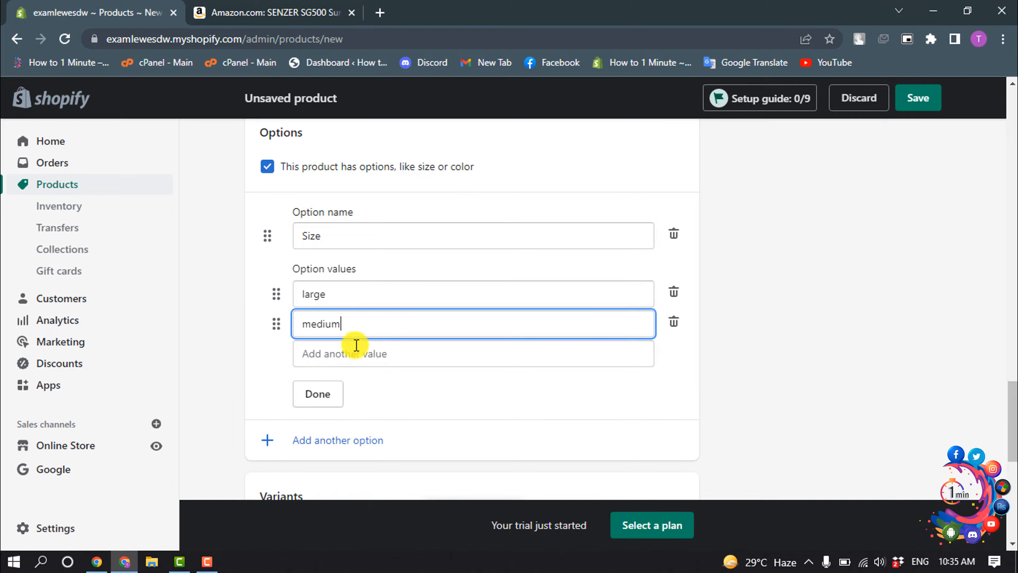
click(352, 353)
text(small)
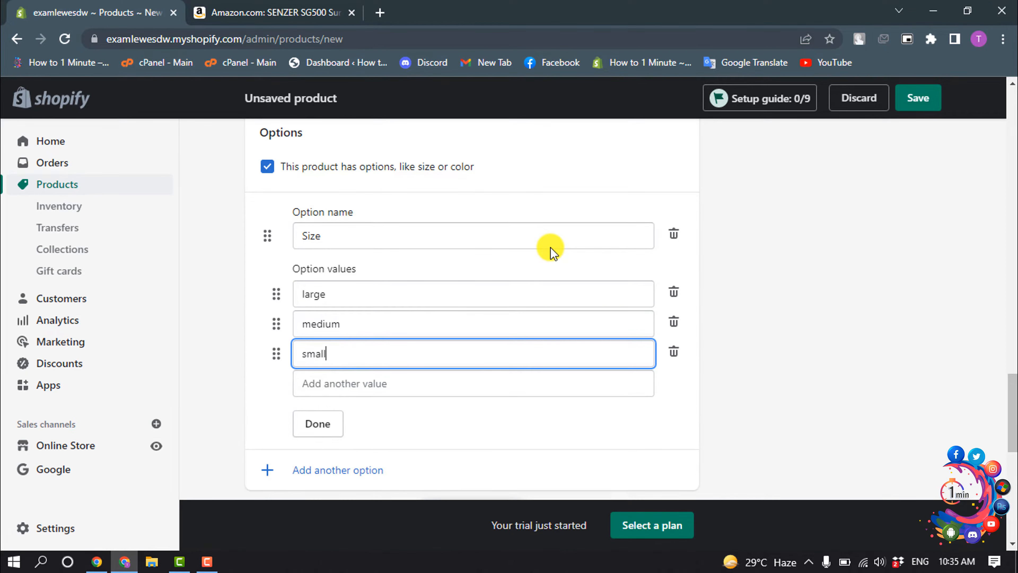
click(295, 425)
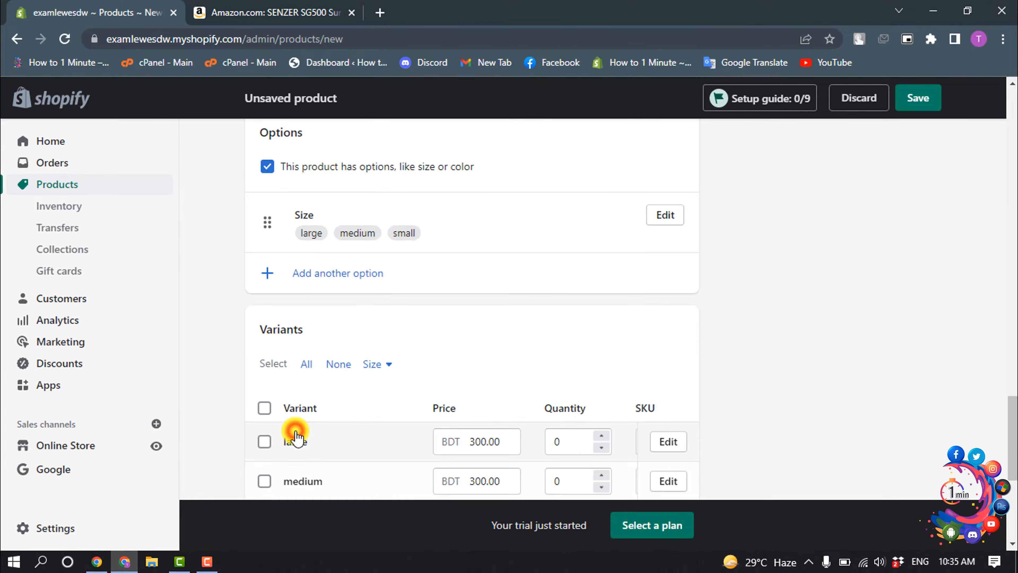
Step: Check the variants and search engine listing preview, and set the product status to Active
scroll(380, 341, down, 4)
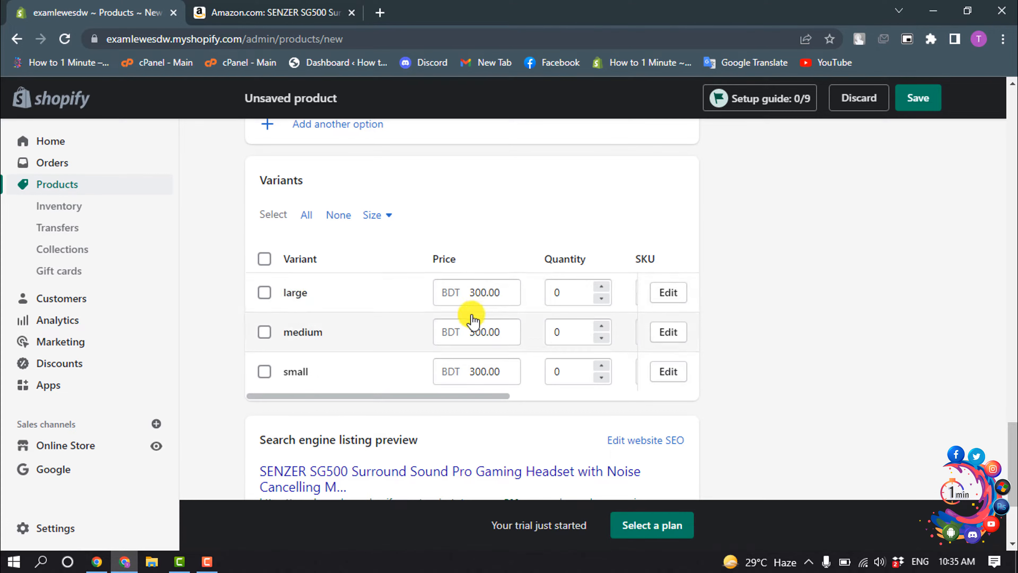
scroll(482, 314, down, 4)
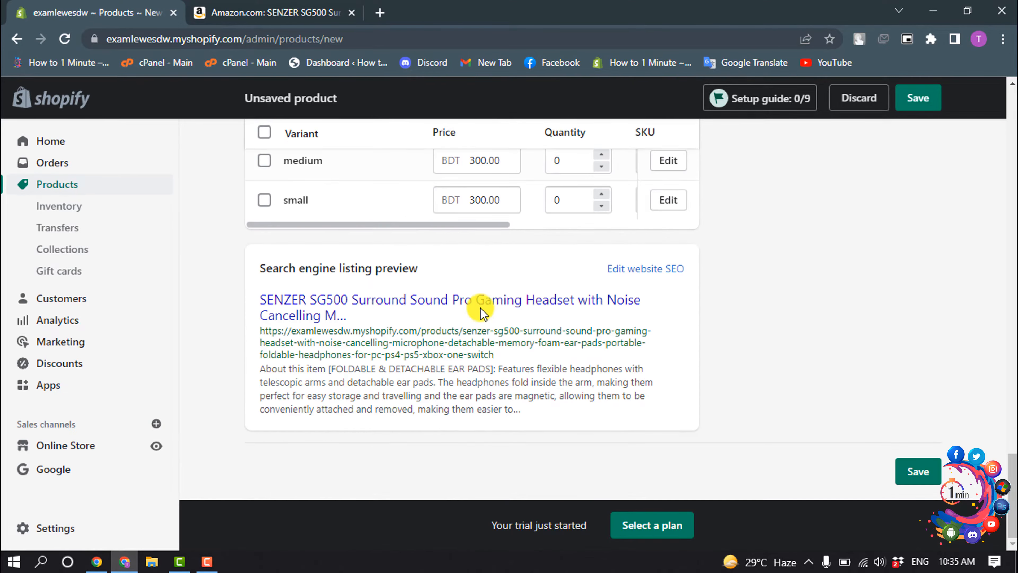
scroll(718, 341, up, 10)
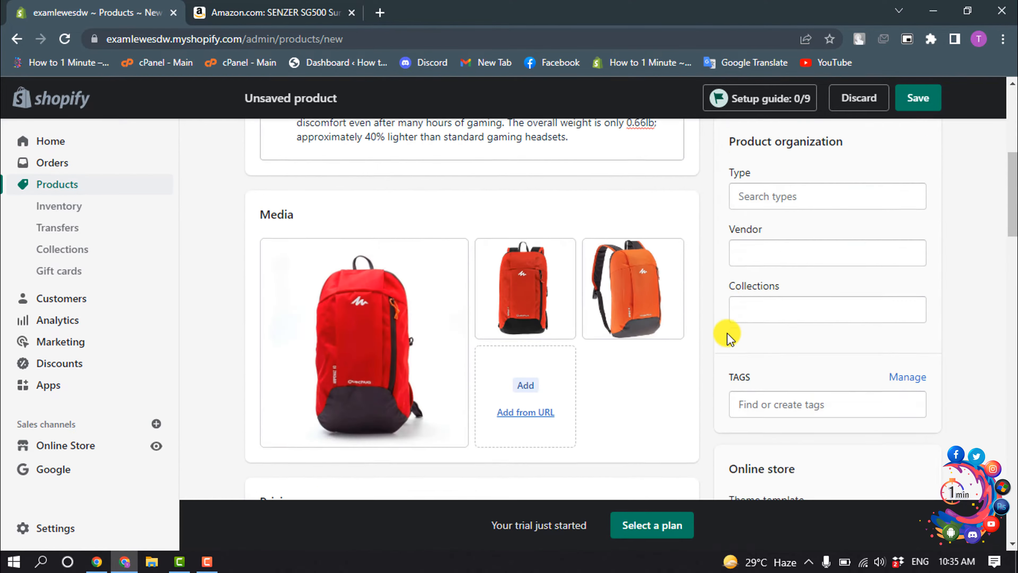
scroll(727, 332, up, 6)
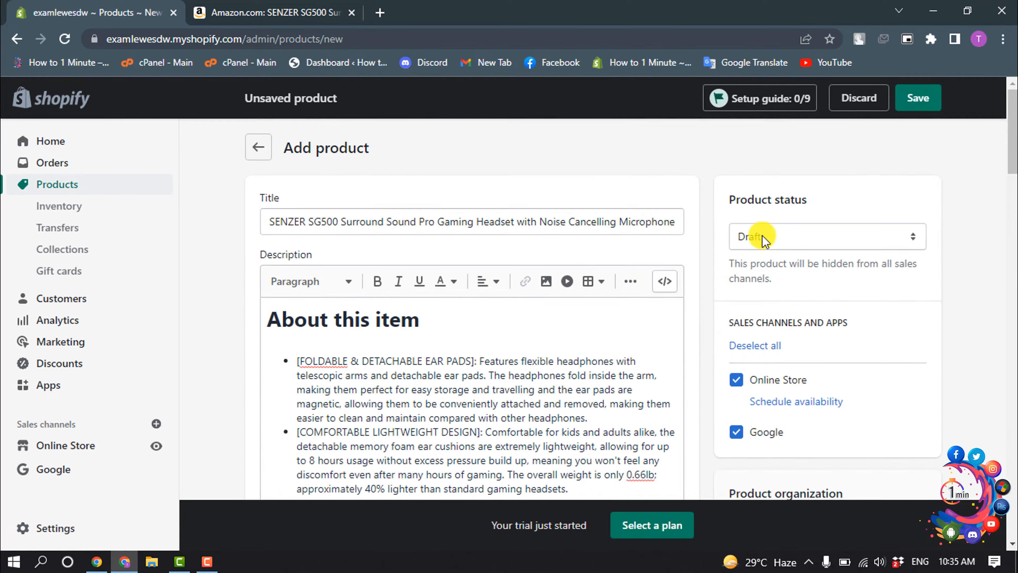
click(763, 240)
click(746, 257)
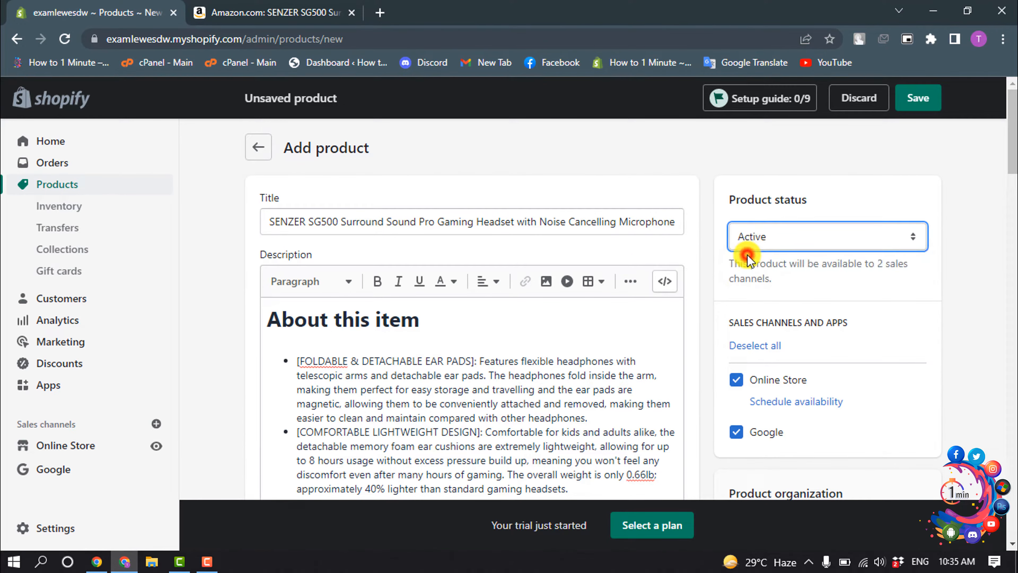
Step: Set the product type to Apparel & Accessories and add beg as the vendor
scroll(743, 252, down, 5)
click(760, 327)
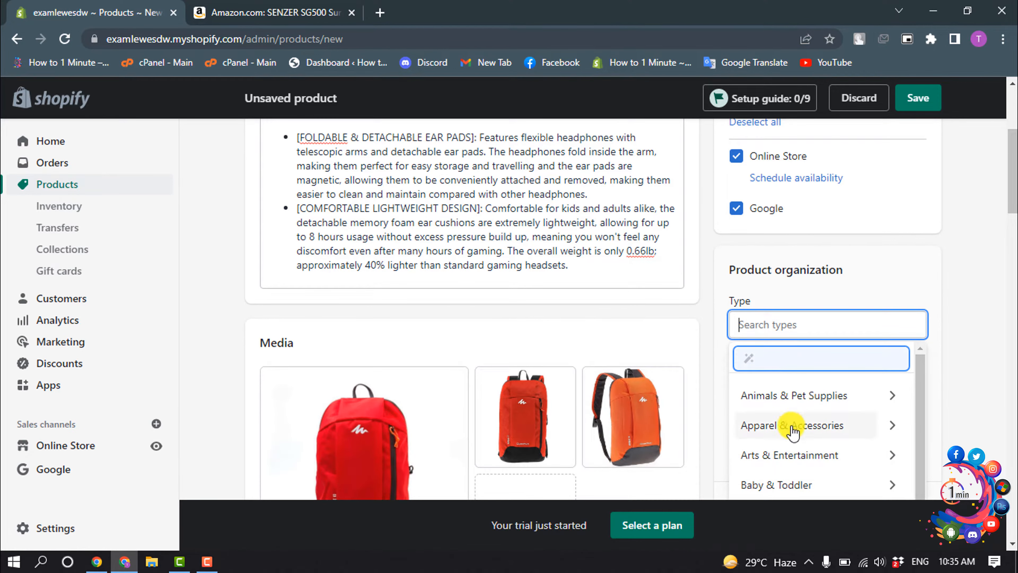
click(792, 431)
scroll(783, 333, down, 2)
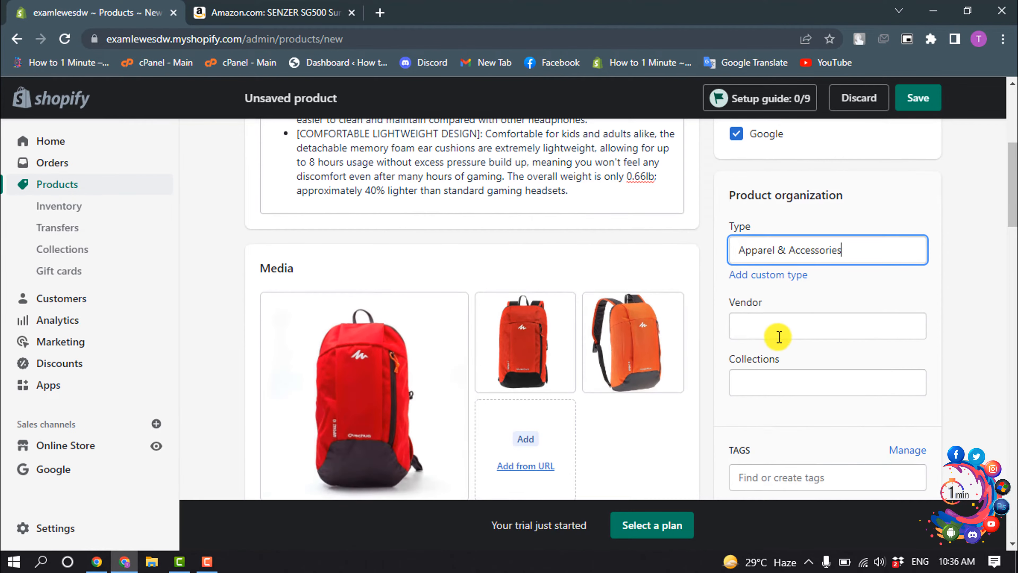
click(777, 330)
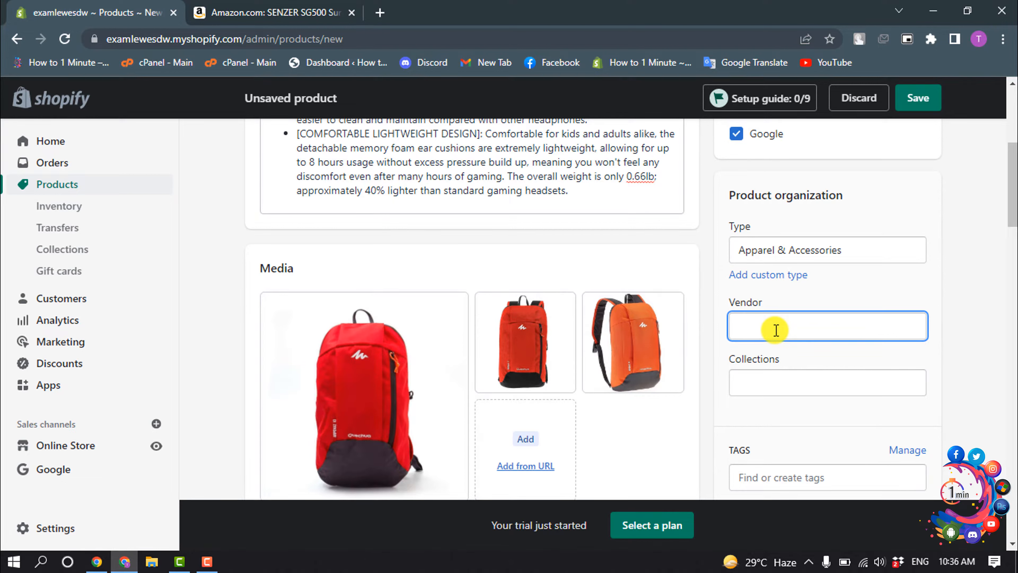
text(beg)
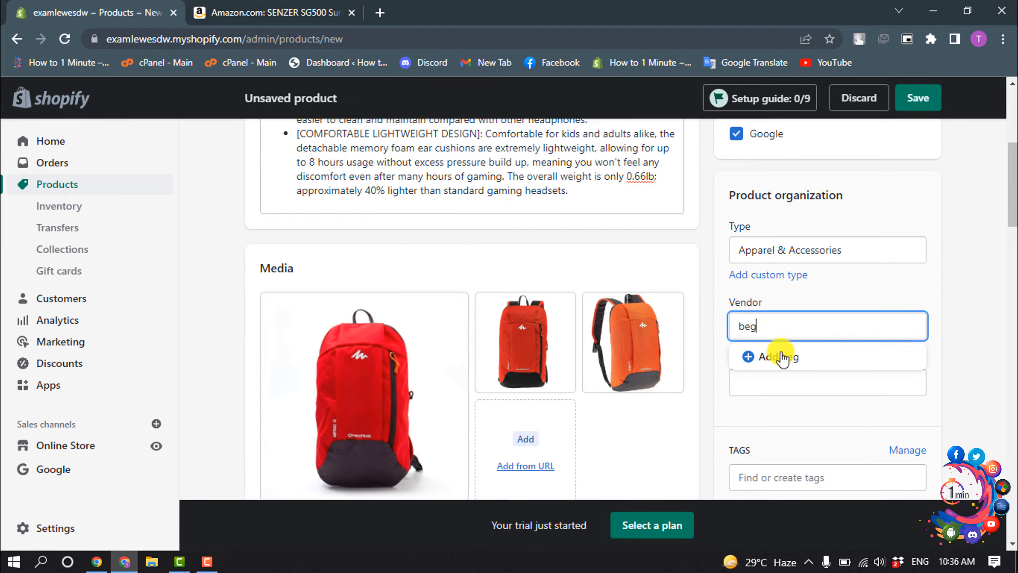
click(777, 356)
Step: Add the product to the Home page collection
scroll(781, 355, down, 4)
click(776, 234)
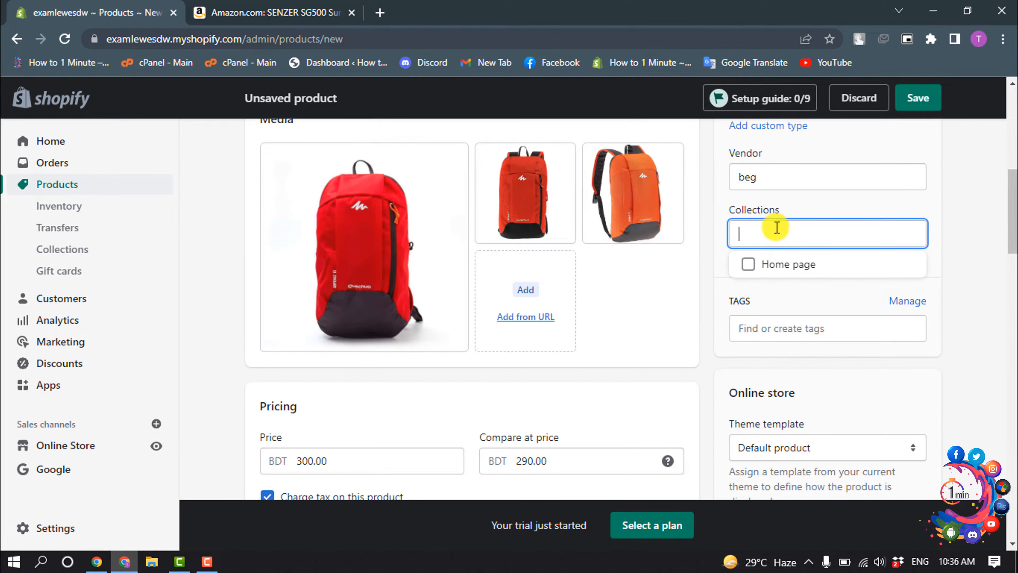
click(759, 263)
click(955, 257)
Step: Add the tag bag to the product and save the product
scroll(955, 257, down, 1)
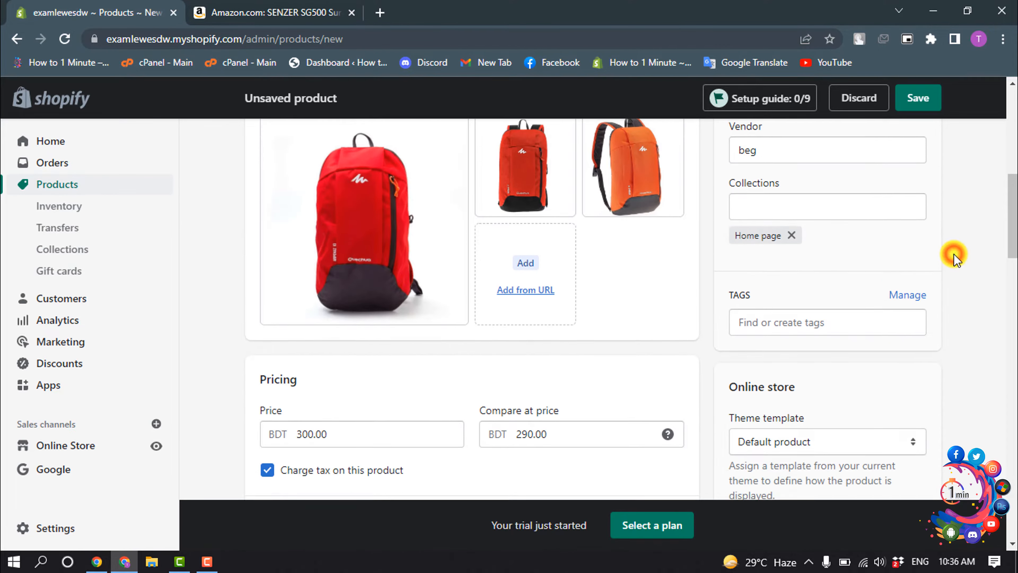
click(760, 277)
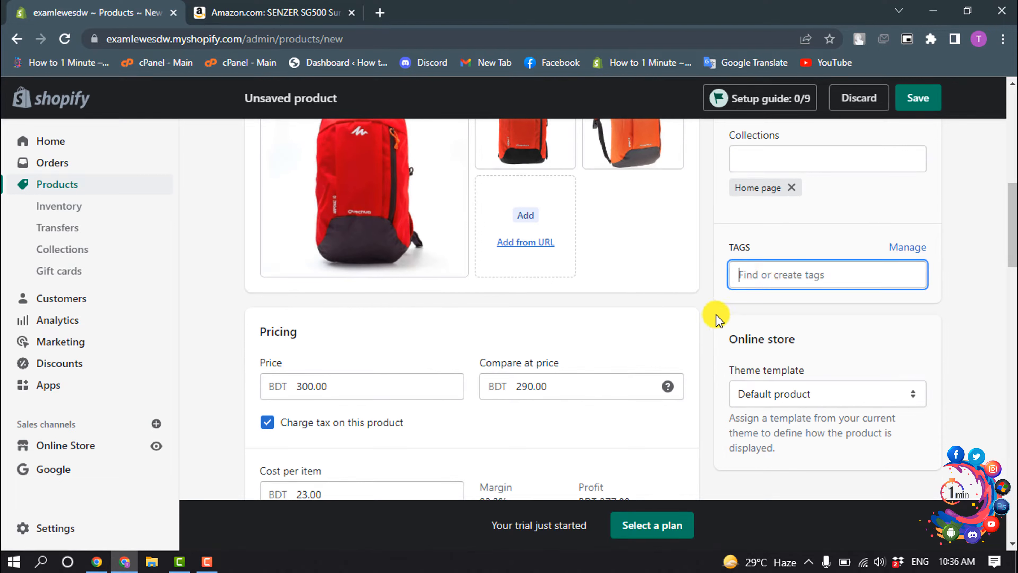
text(bag)
key(Return)
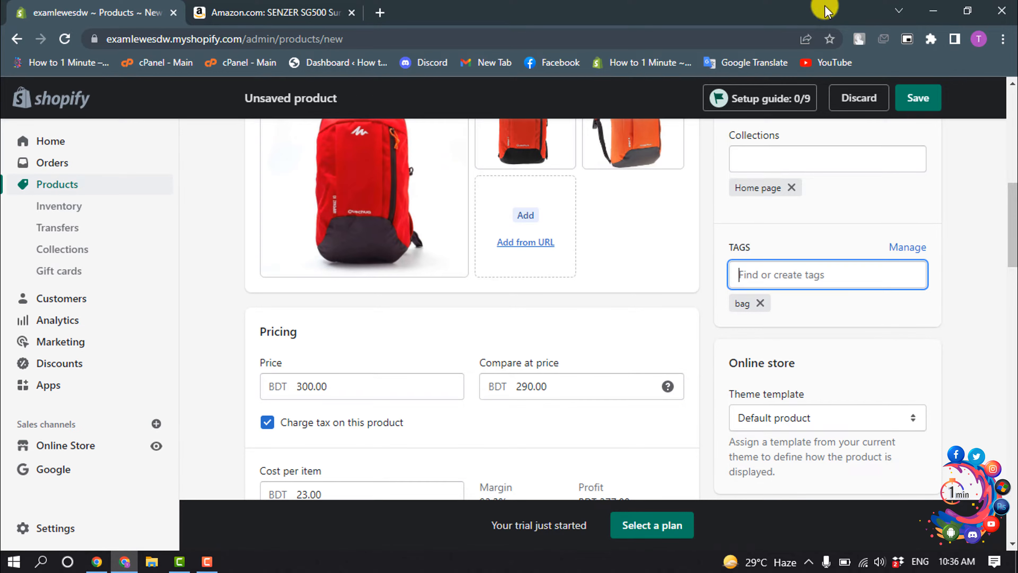
click(926, 98)
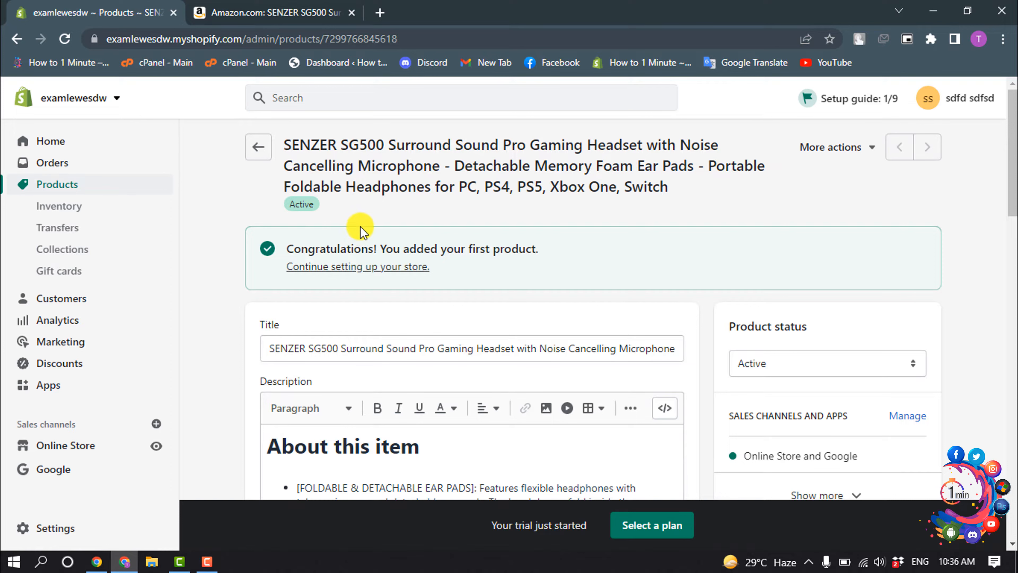
Step: View the live online store from its Themes page and examine the home page sections and featured products
click(66, 445)
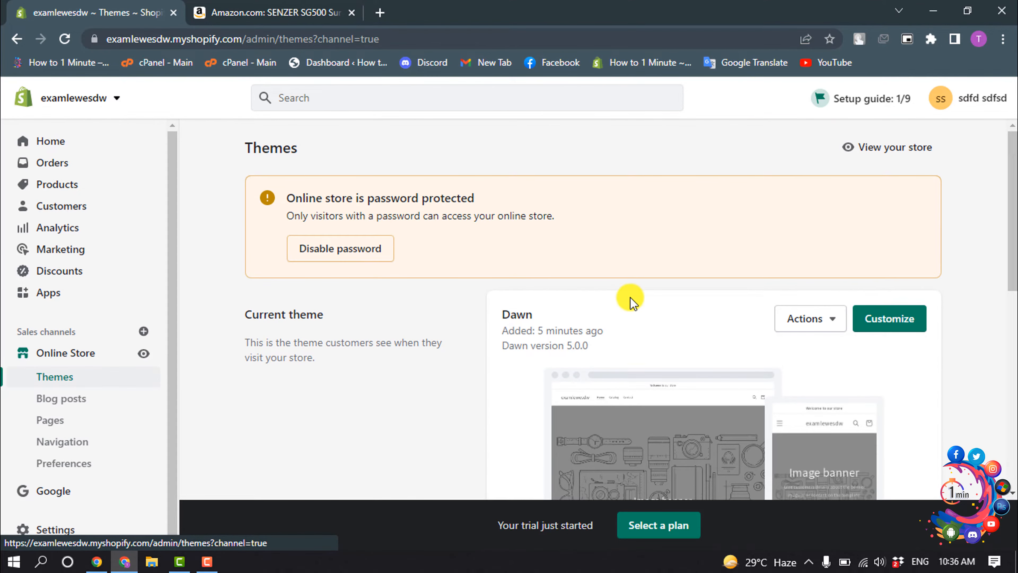
click(878, 148)
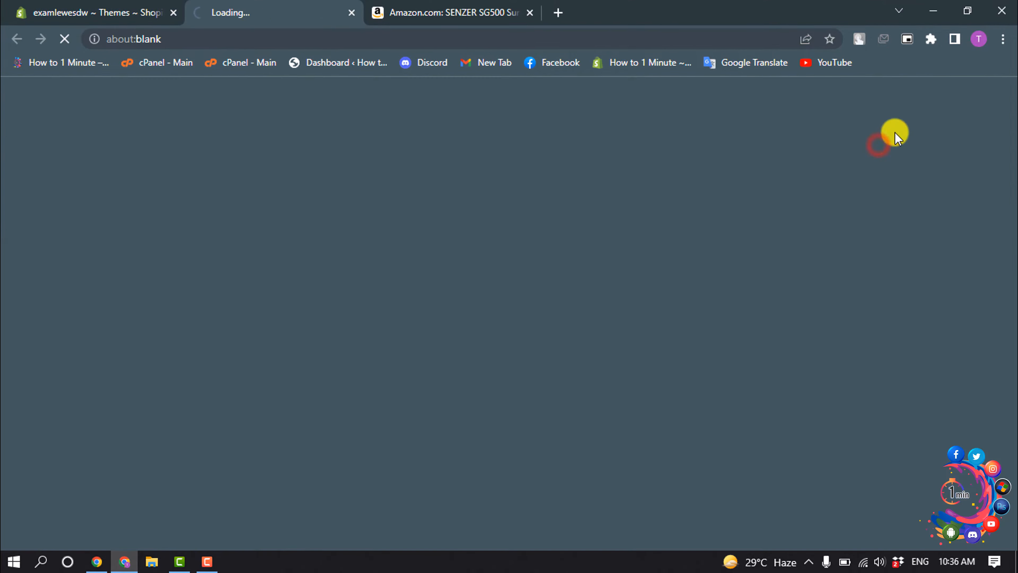
scroll(447, 222, down, 10)
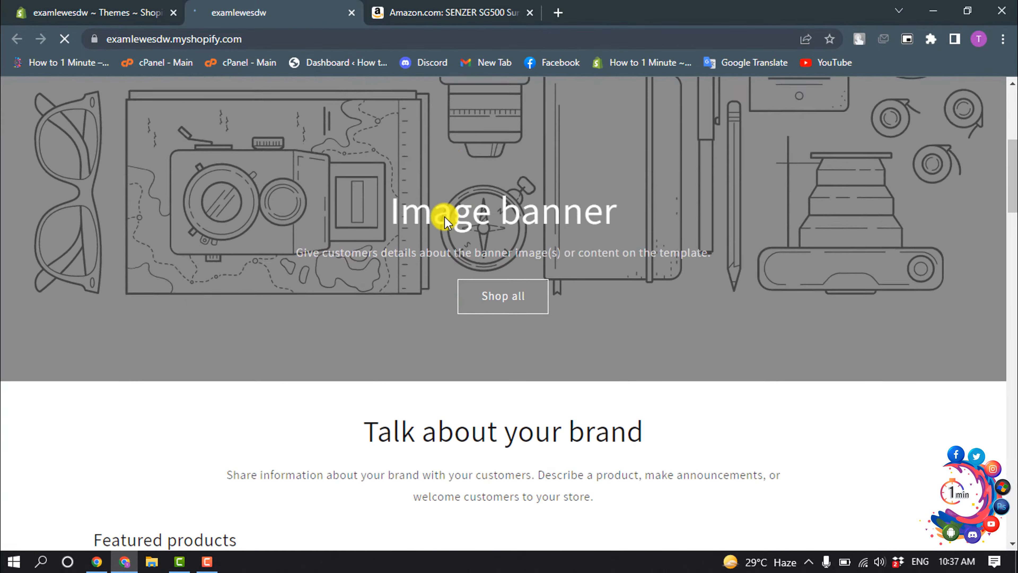
scroll(443, 213, down, 15)
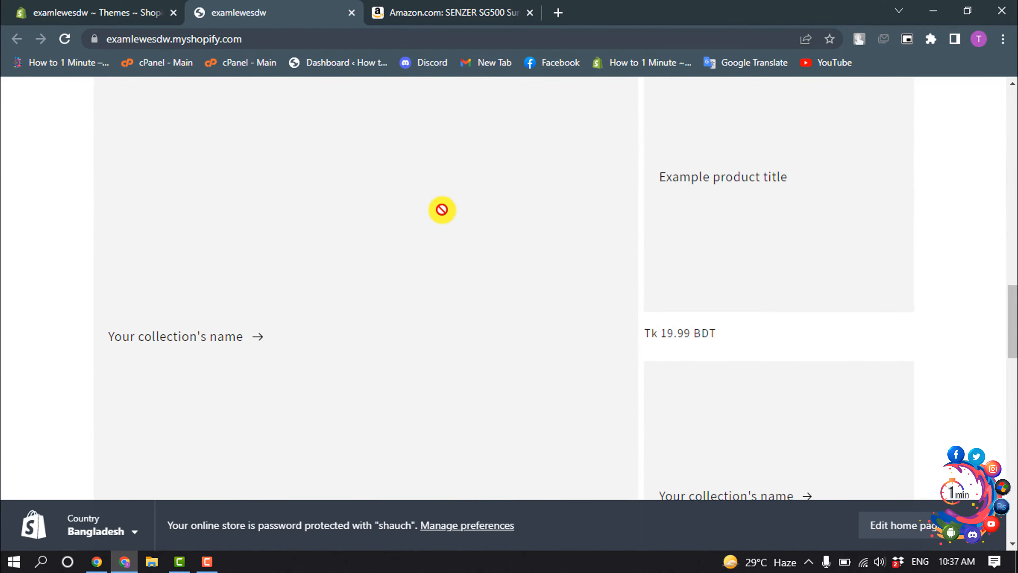
scroll(442, 209, down, 8)
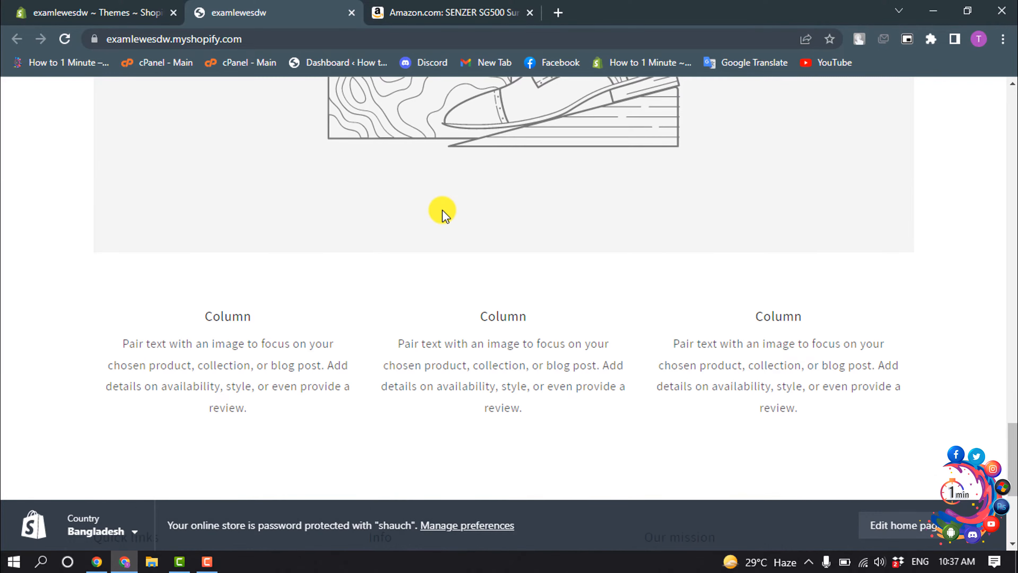
scroll(442, 212, down, 5)
scroll(443, 213, up, 15)
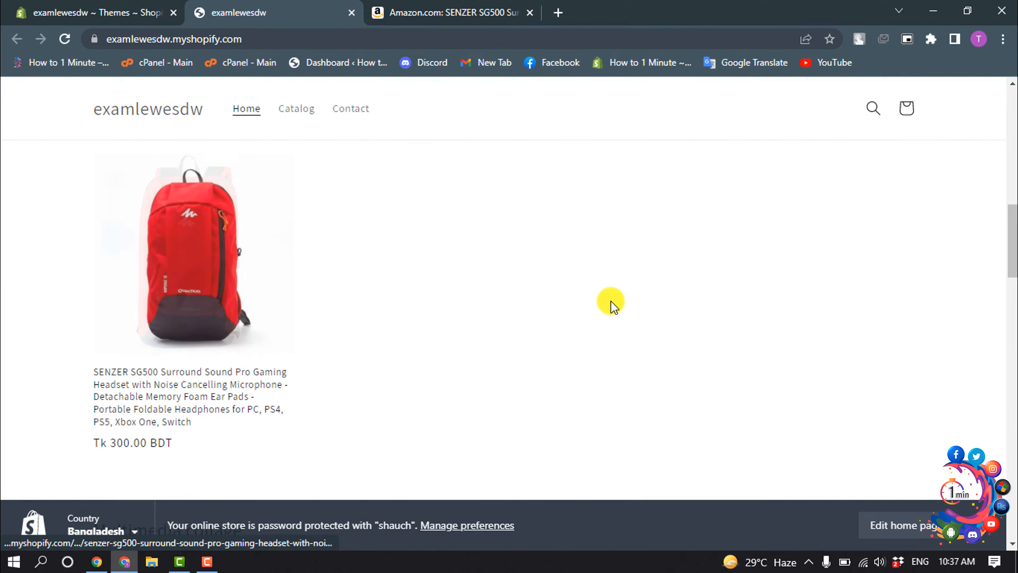
scroll(585, 321, up, 2)
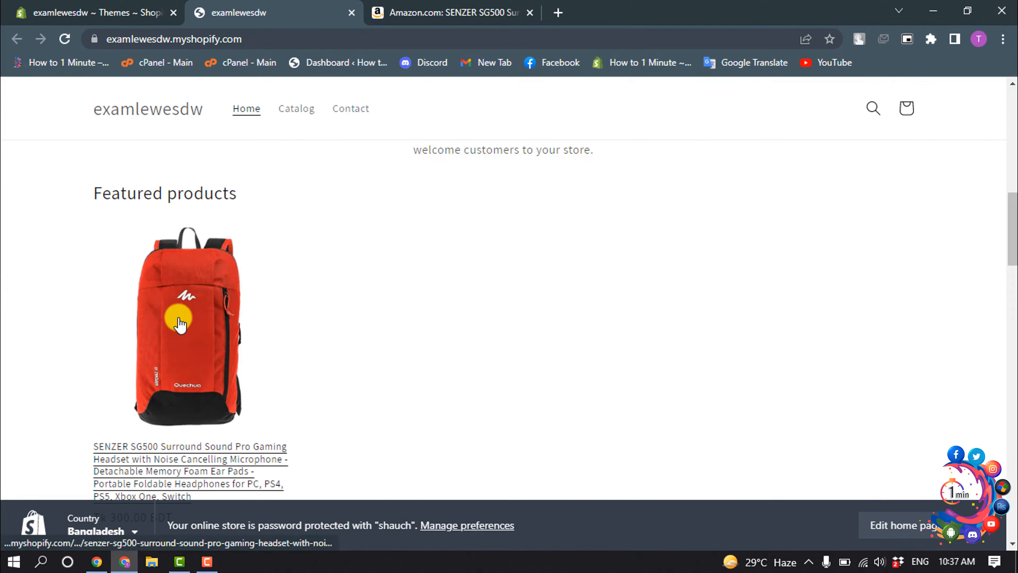
scroll(486, 348, down, 3)
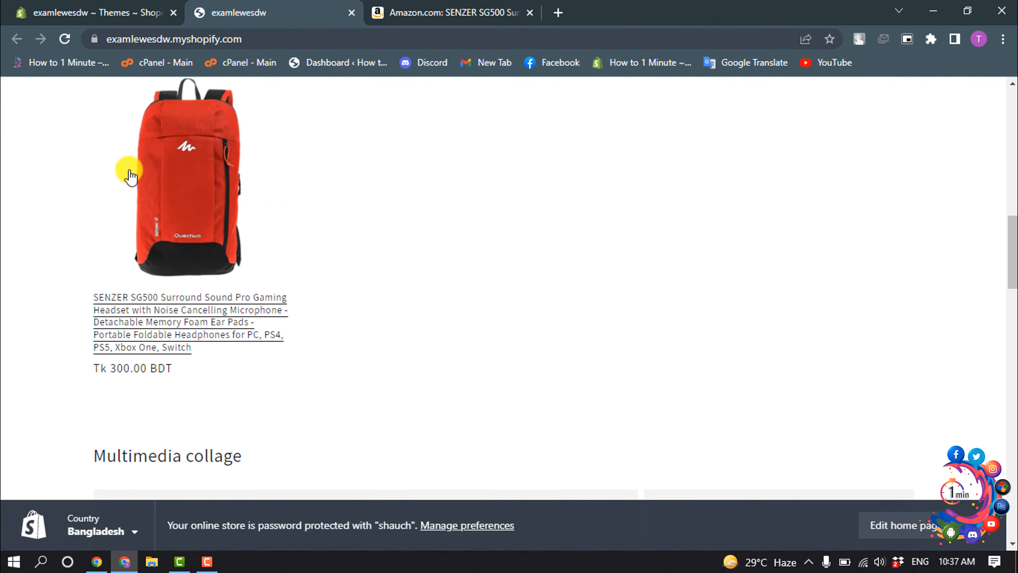
Step: Open the featured product's store page and review its images, price, size choices and details
click(130, 176)
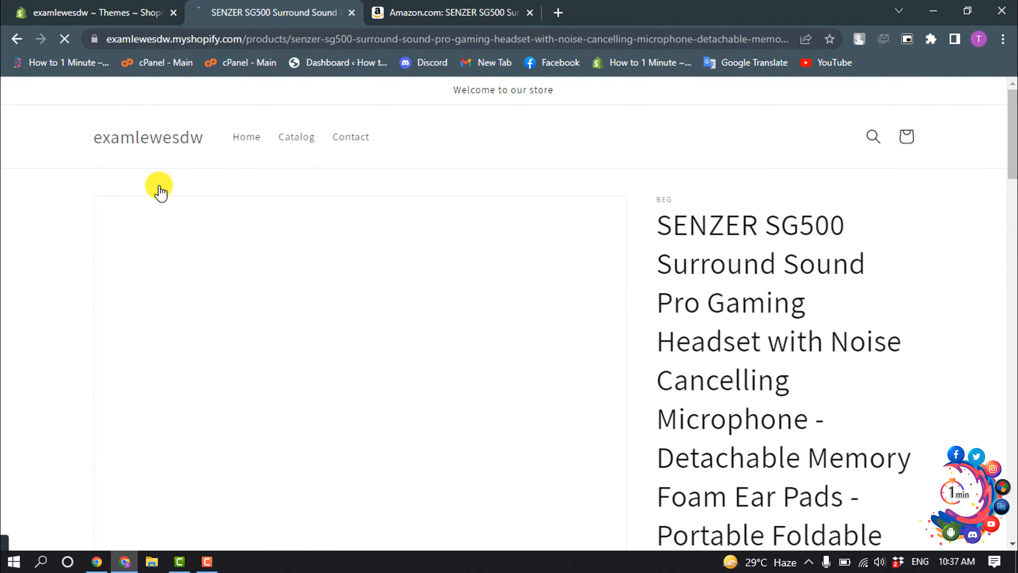
scroll(659, 386, down, 2)
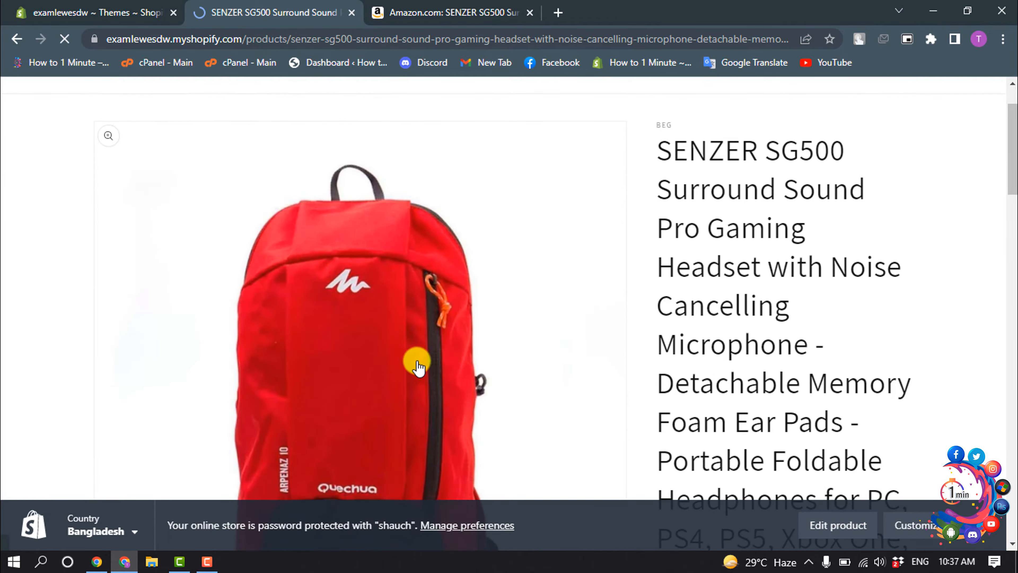
scroll(414, 355, down, 18)
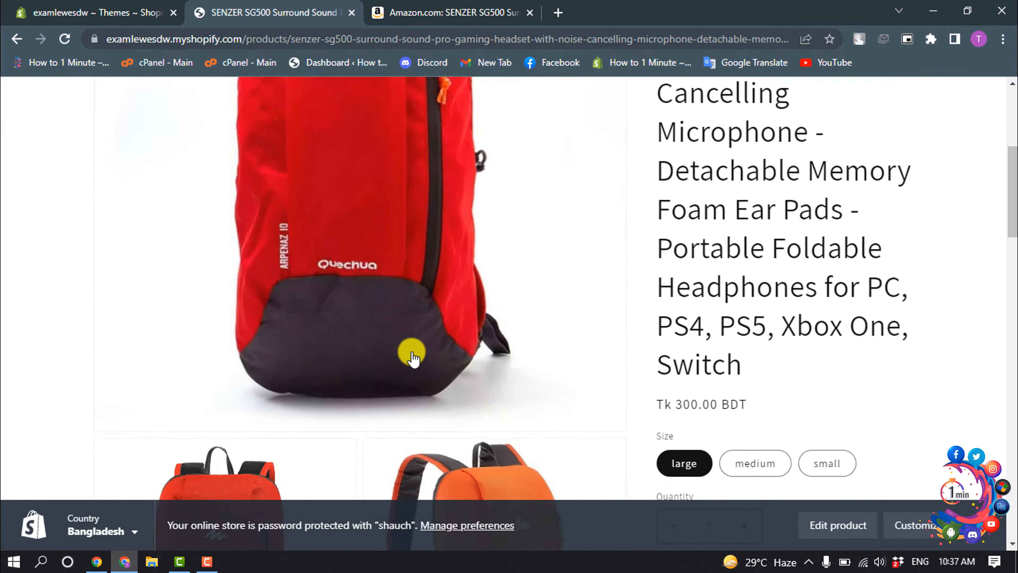
scroll(413, 353, down, 10)
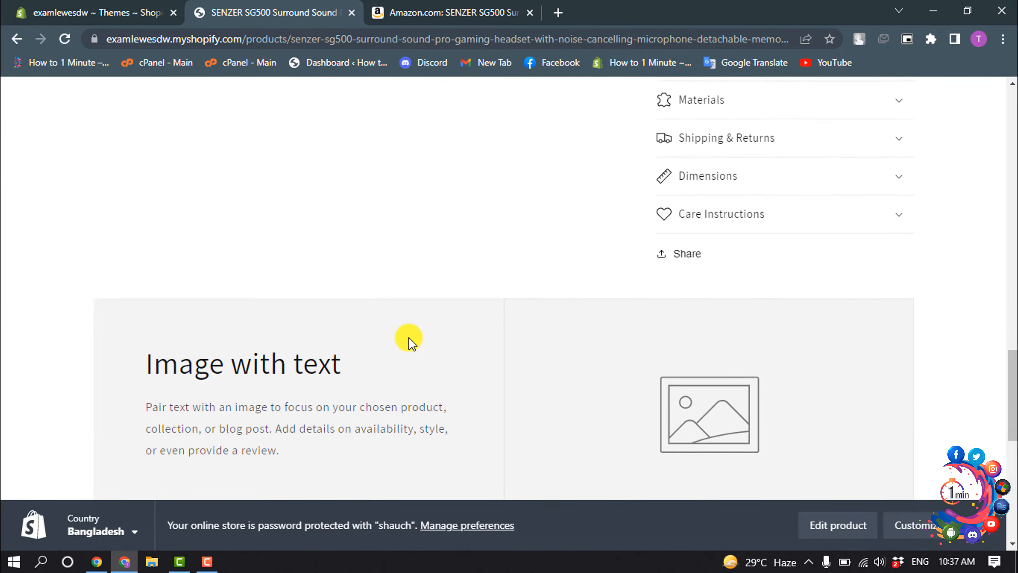
scroll(411, 340, up, 20)
scroll(415, 328, up, 3)
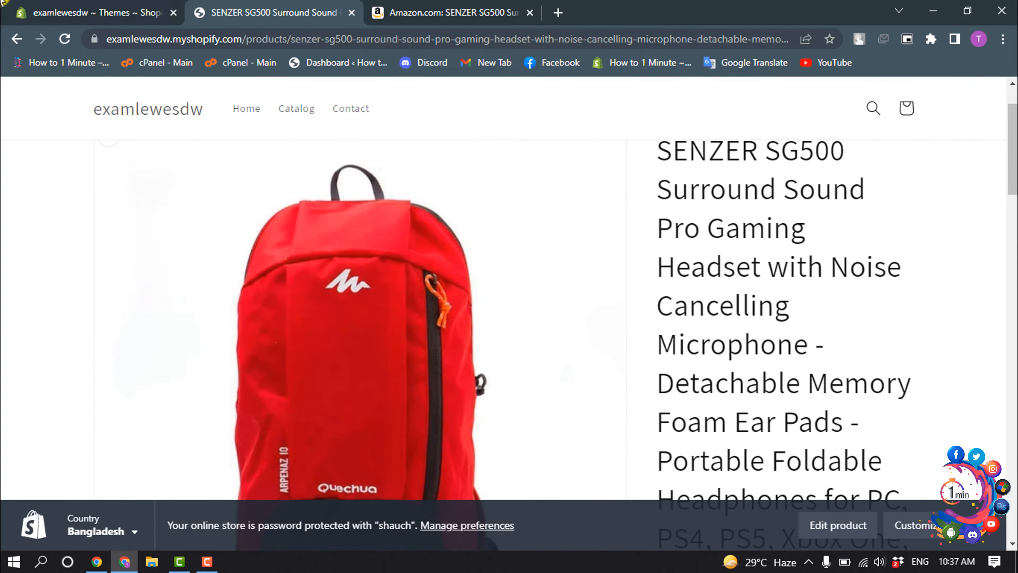
Step: Return to the Themes admin page and look over the theme library and current theme
click(3, 4)
scroll(574, 358, down, 10)
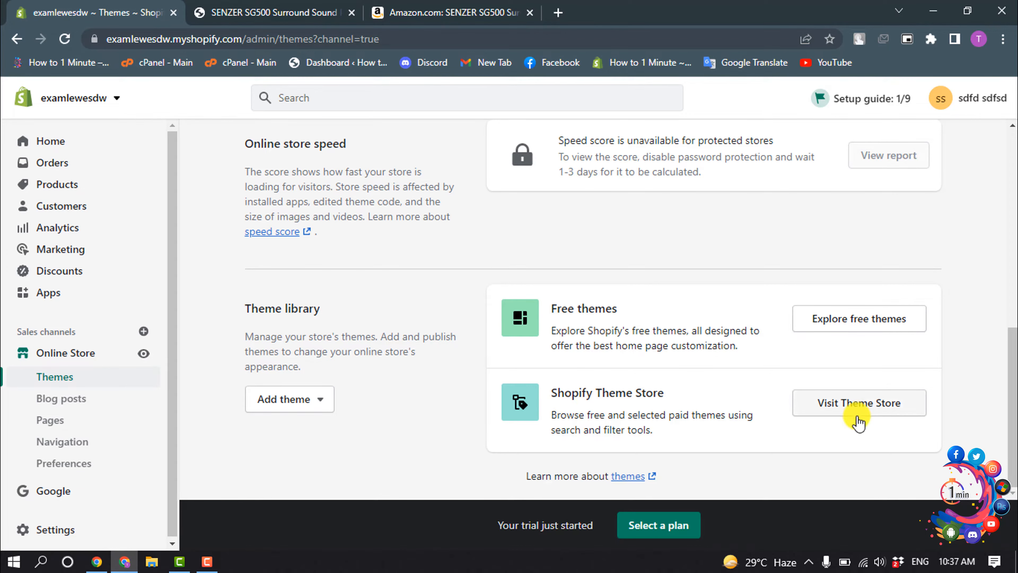
scroll(859, 417, up, 5)
scroll(859, 419, up, 5)
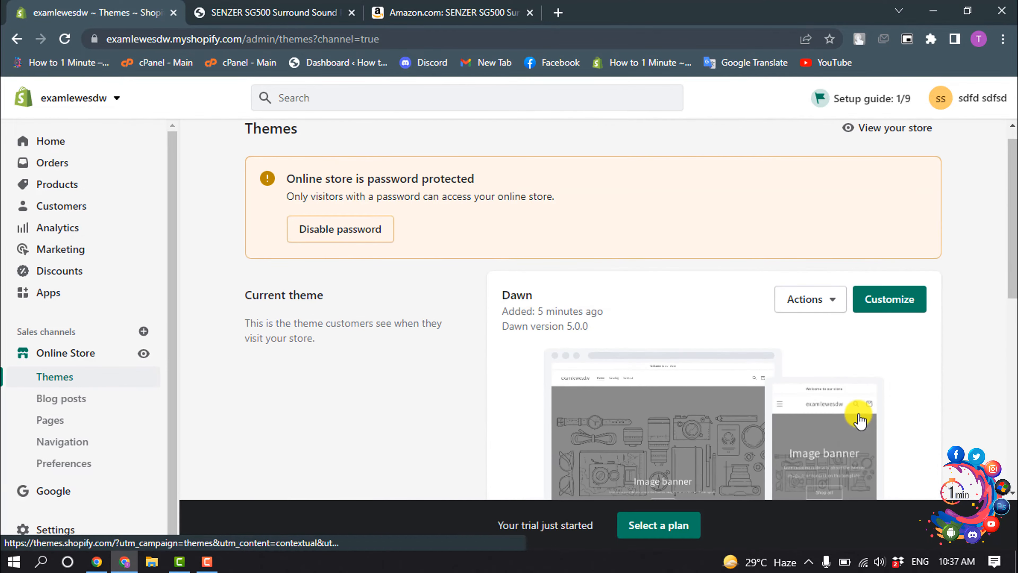